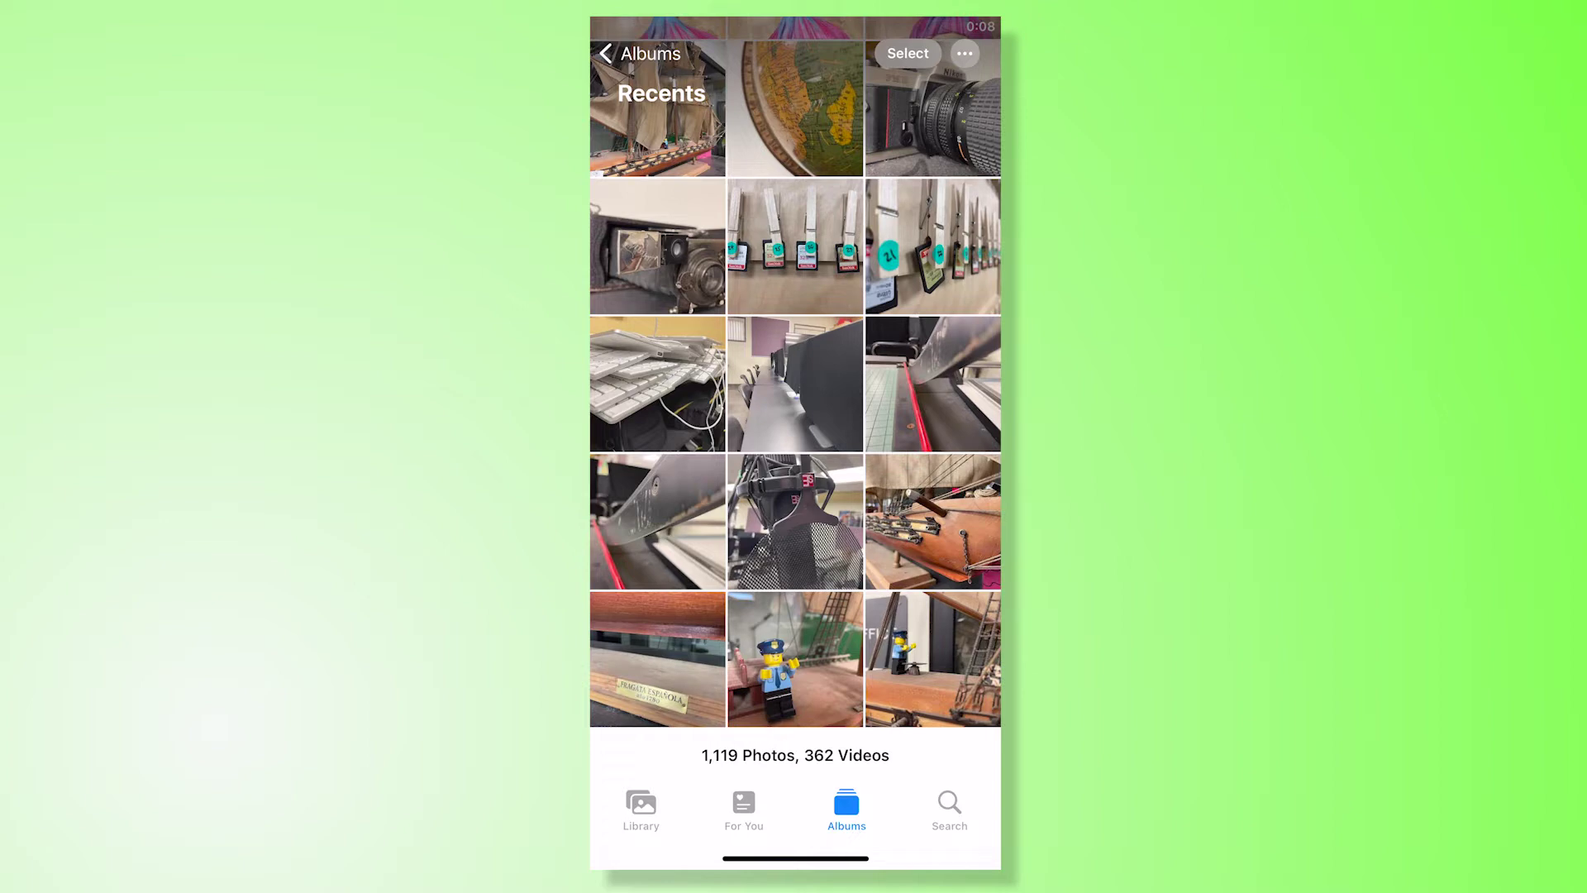
Step: Leave the iOS Photos Recents album and return to the iPhone home screen
scroll(795, 380, "down", 2)
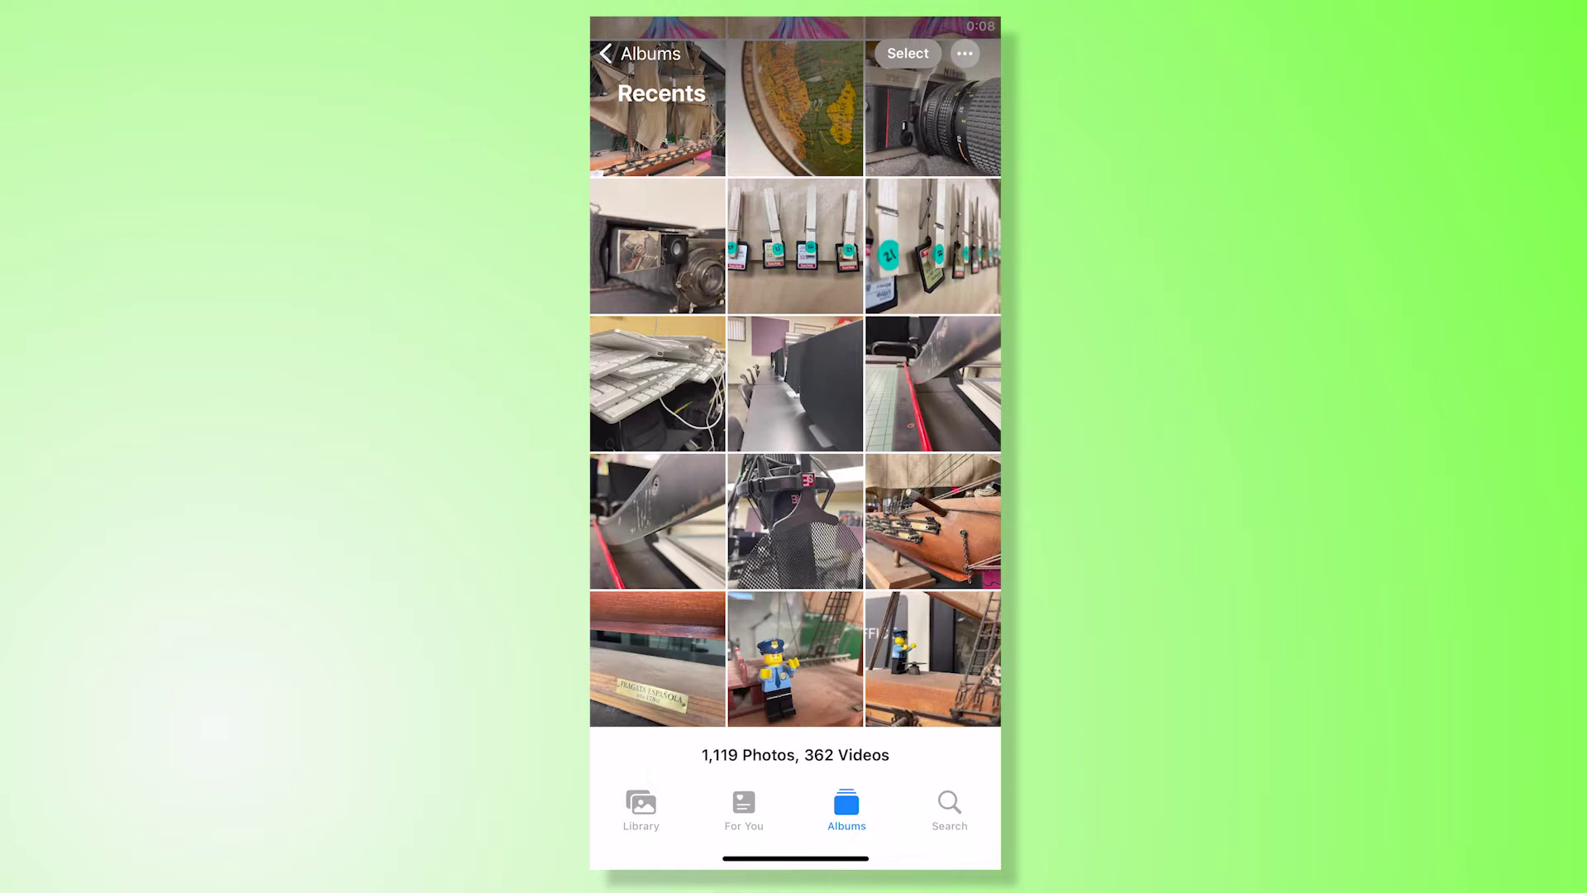
left_click_drag(795, 858, 795, 579)
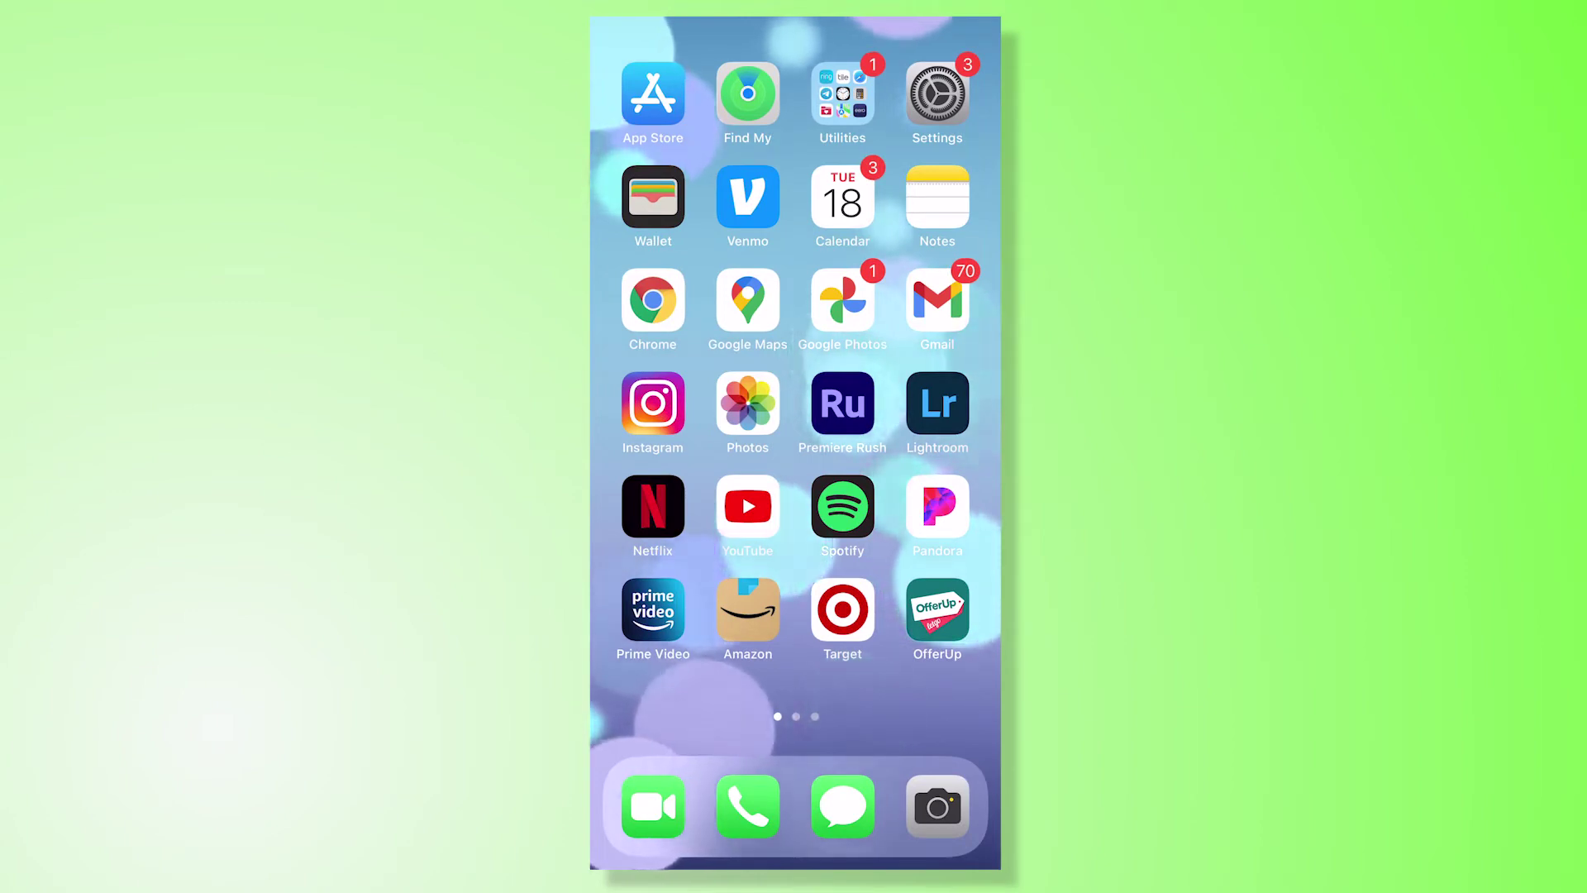
Step: Launch Google Photos, check the account avatar's backup status, and return to the top of Today
left_click(842, 299)
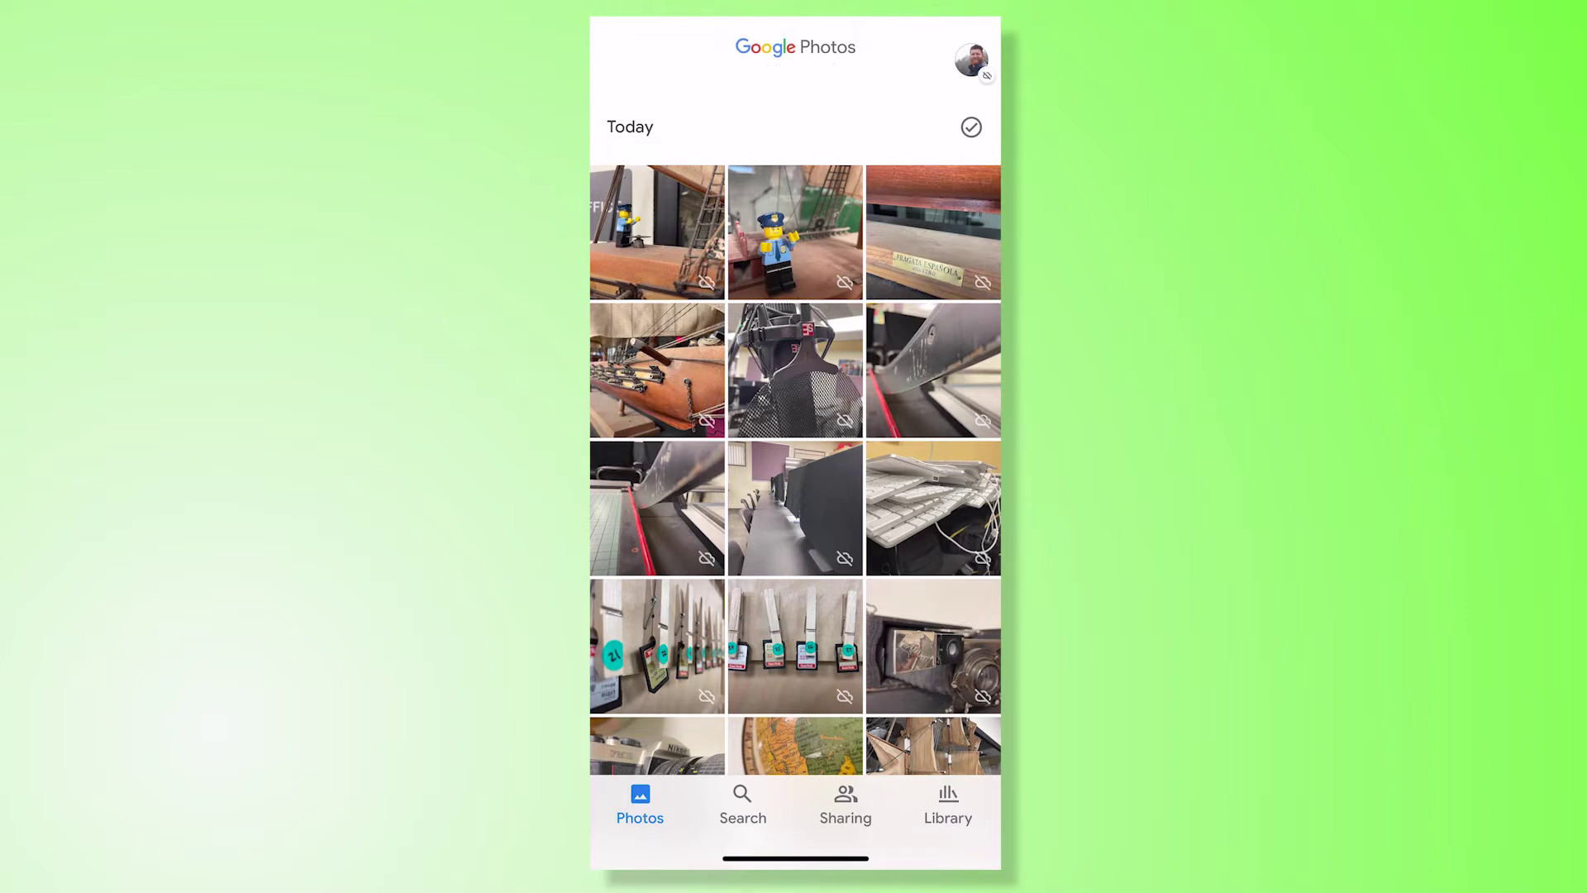
left_click(971, 60)
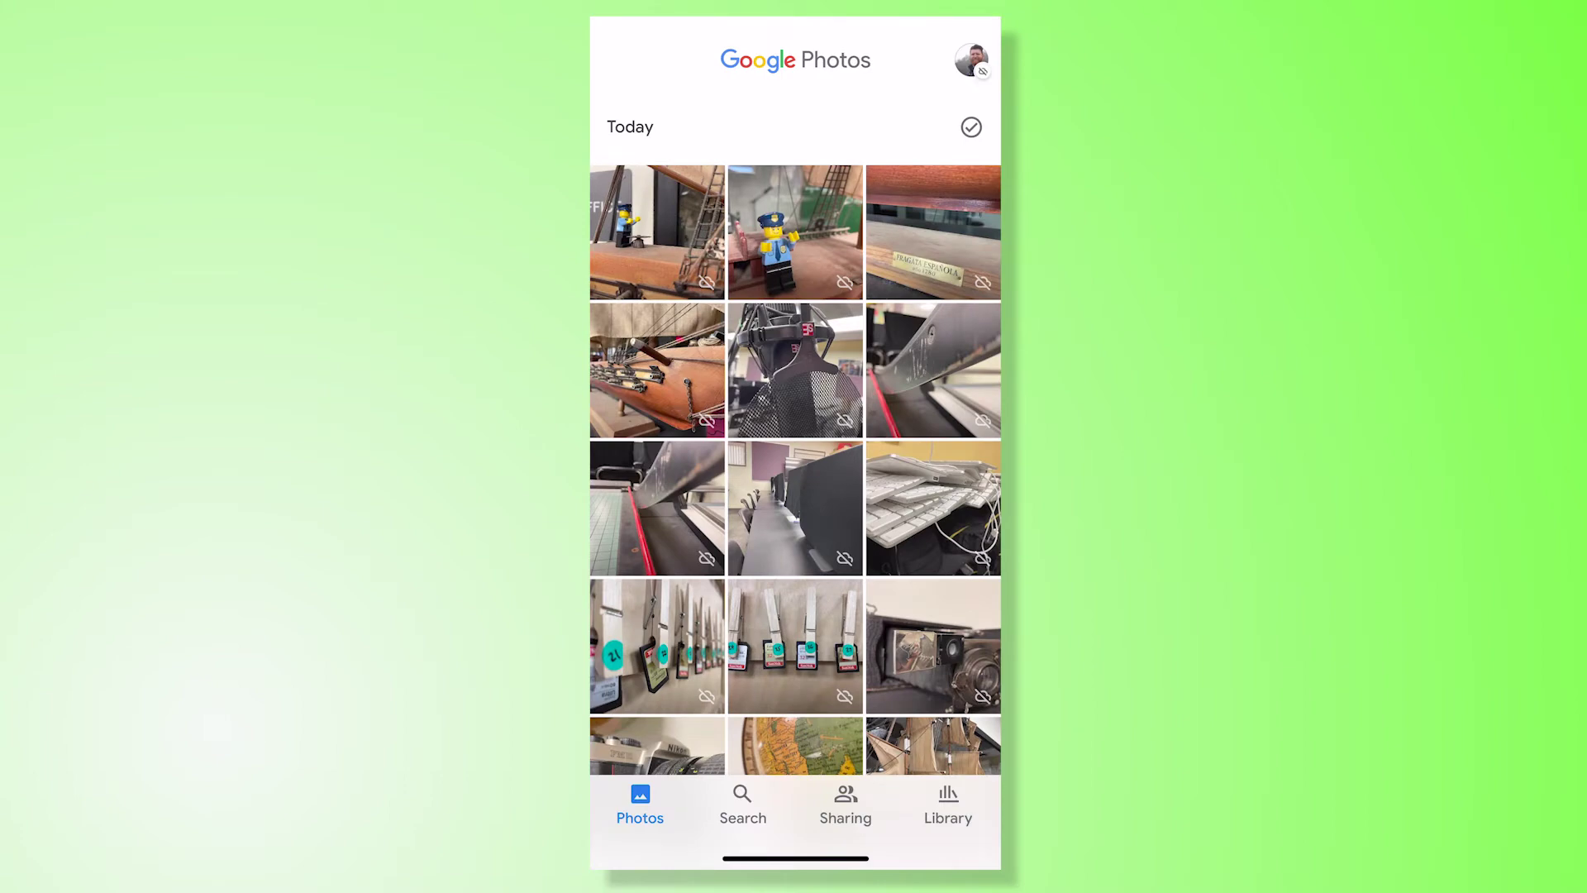
scroll(795, 463, "down", 3)
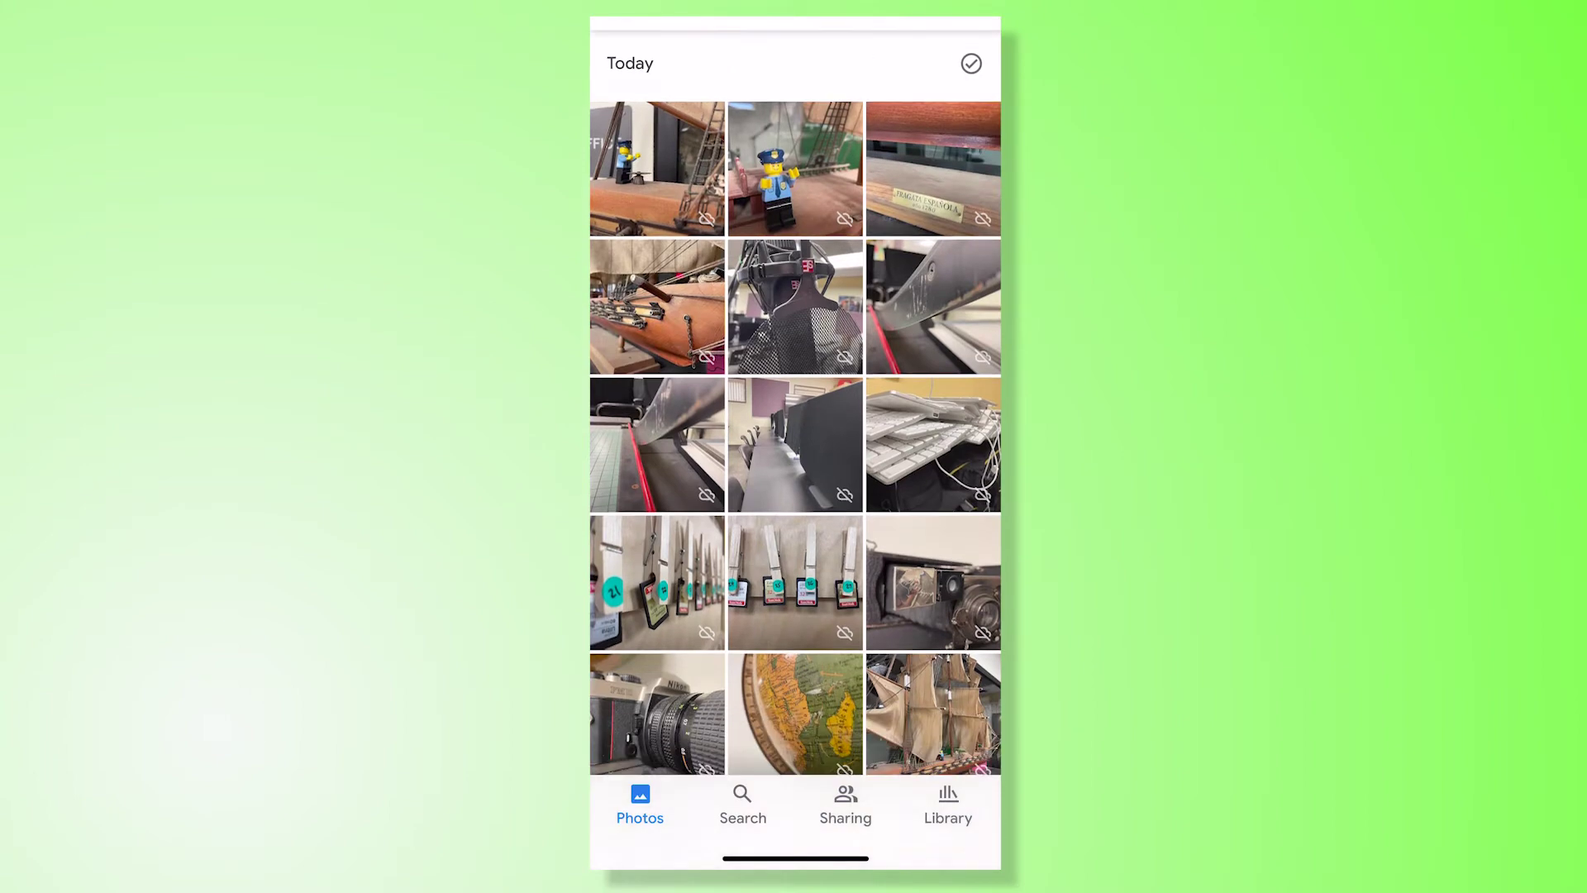
scroll(795, 463, "up", 2)
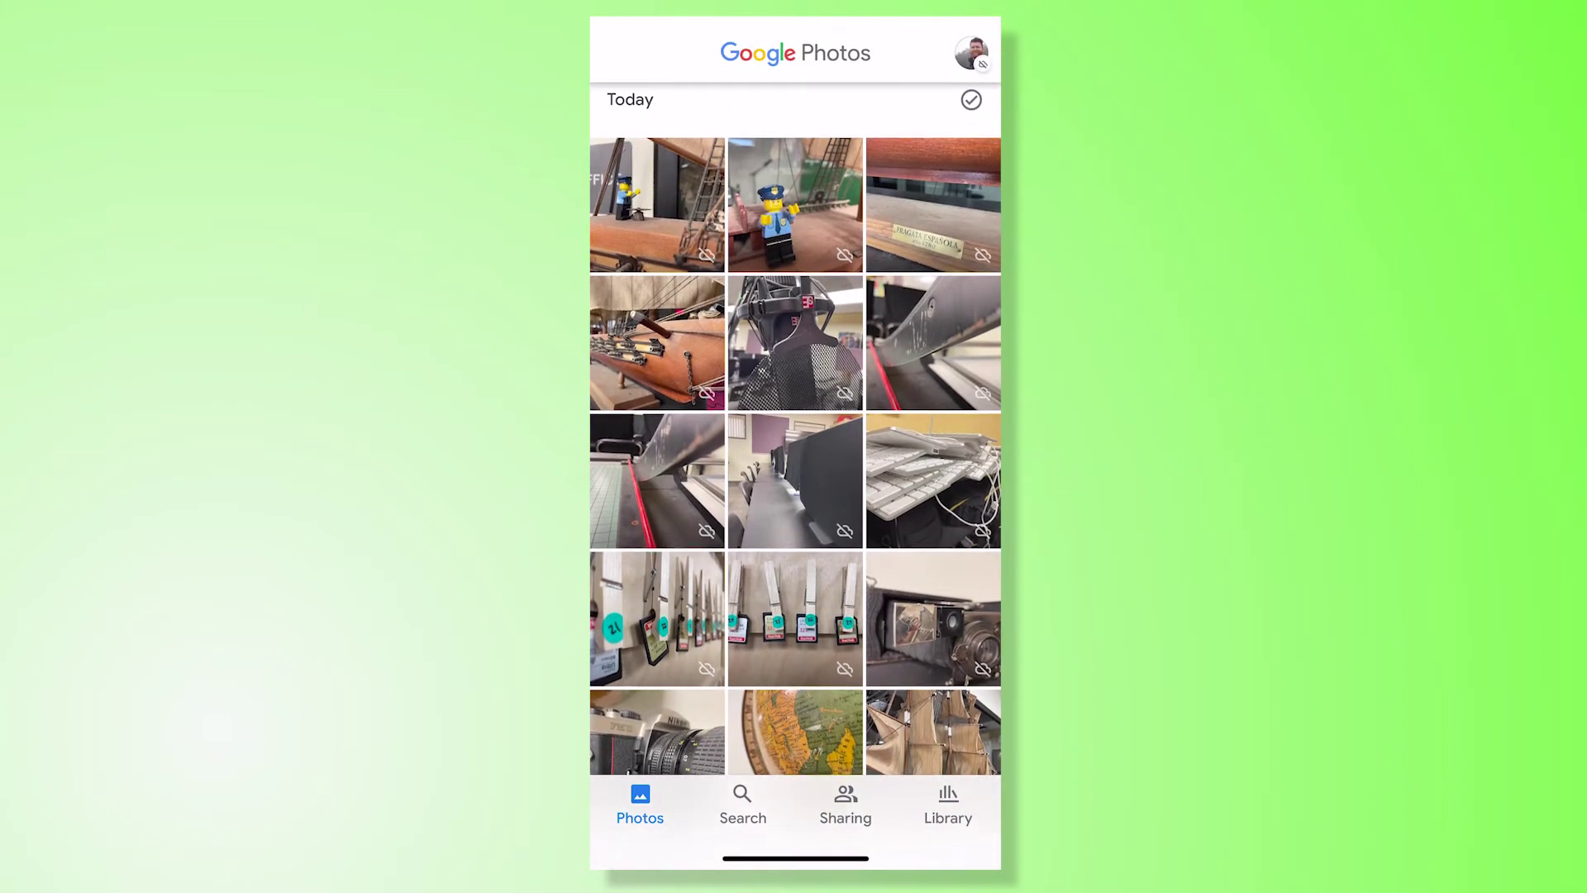
scroll(795, 463, "up", 1)
Step: Select twelve Today photos and choose Back up for them
left_click(658, 233)
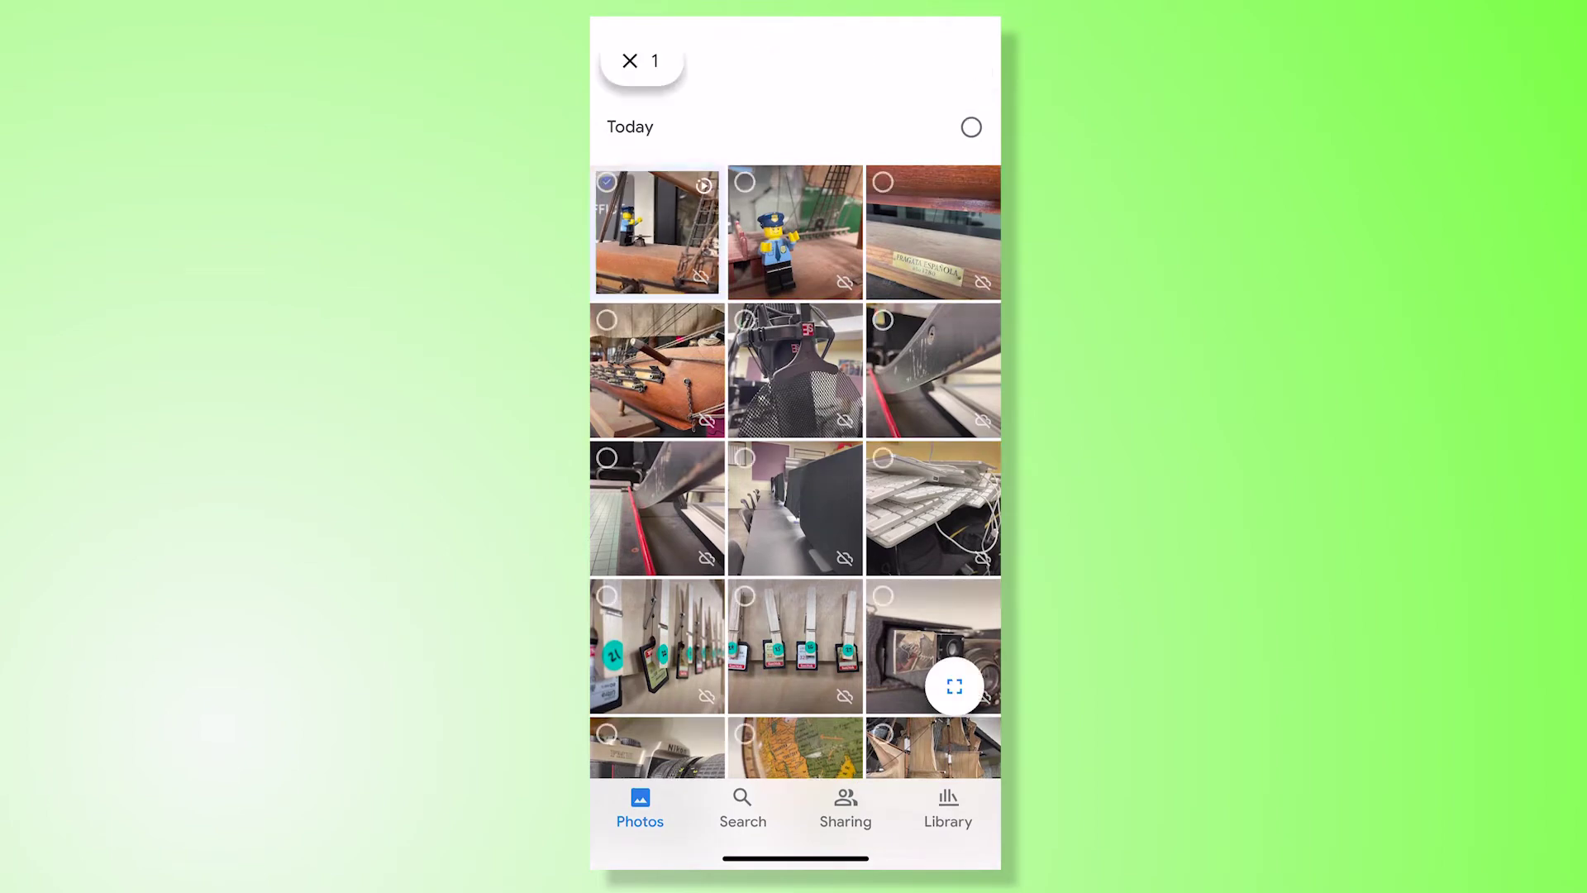
left_click_drag(657, 233, 933, 646)
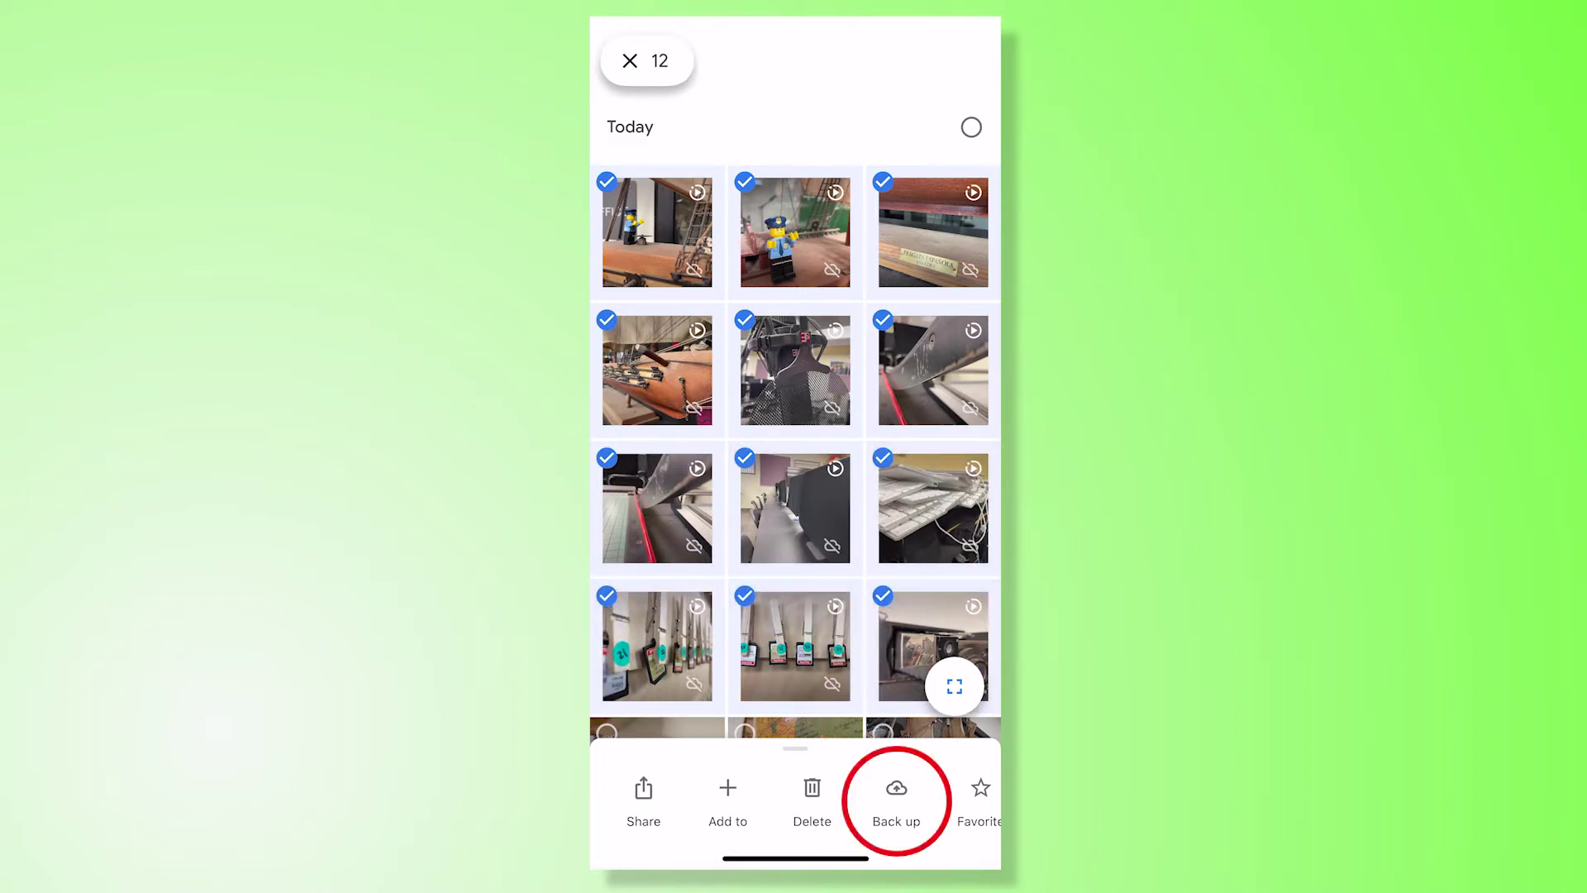
left_click(897, 800)
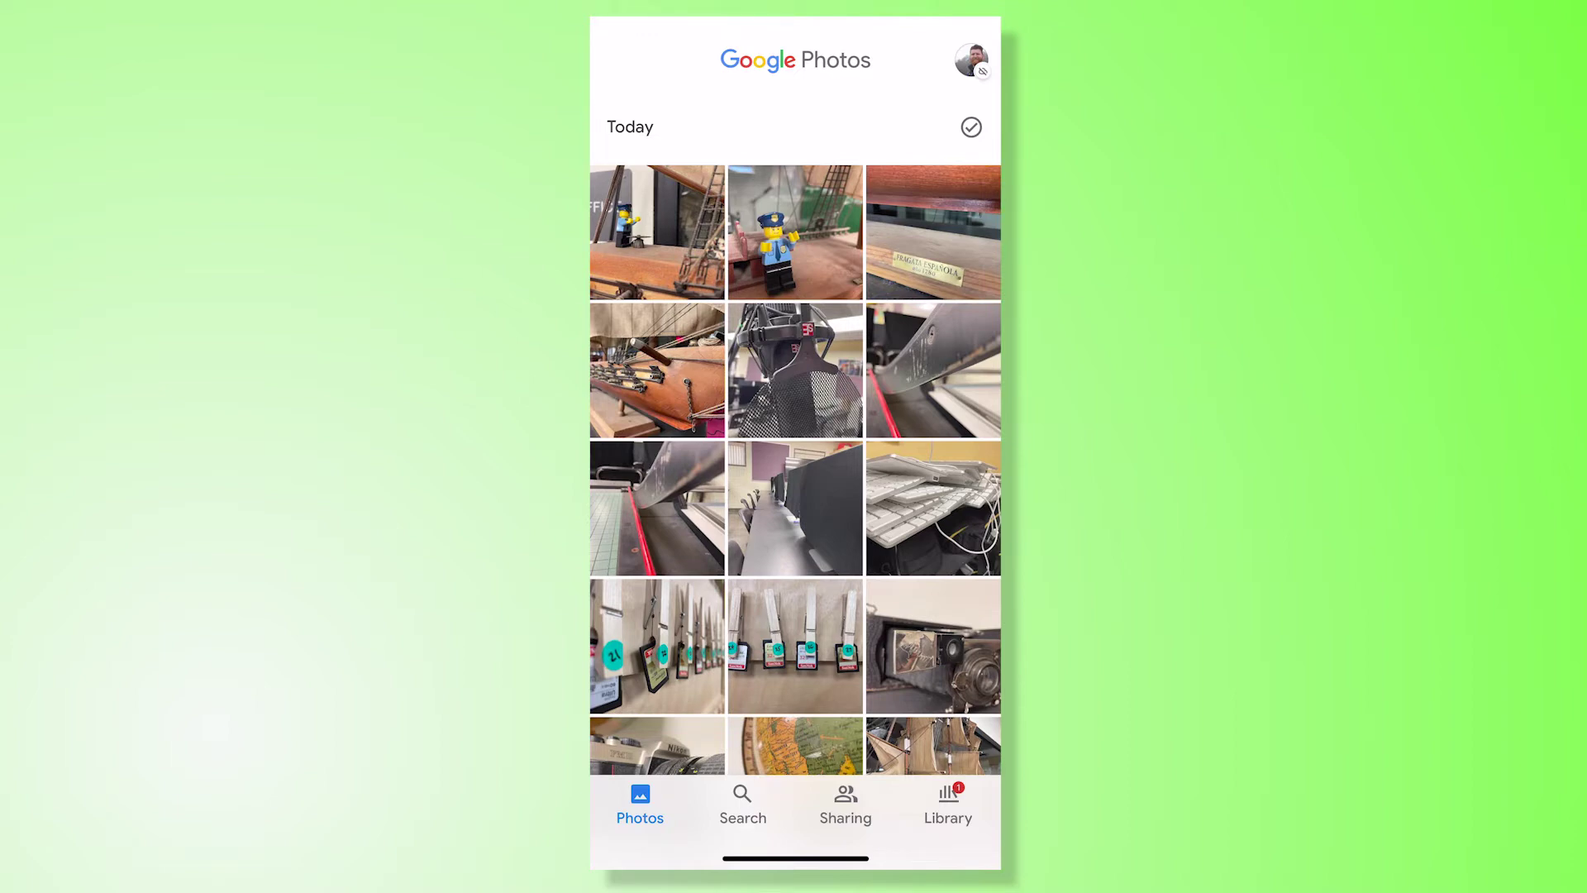
Step: Recheck the account's backup status, then close Google Photos to the home screen
left_click(972, 60)
left_click_drag(796, 859, 795, 579)
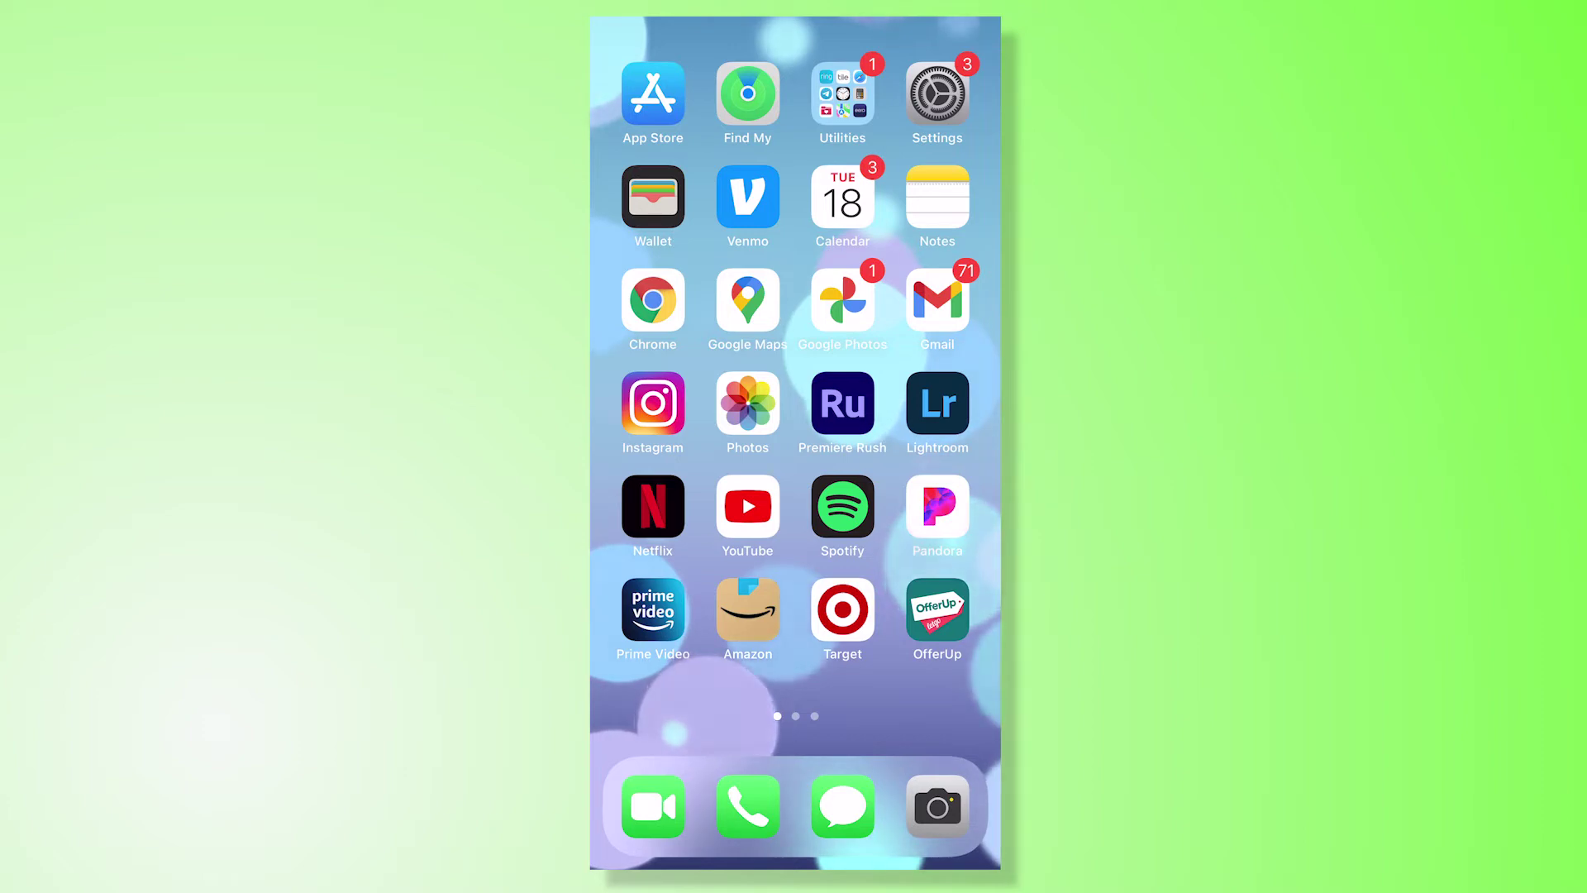
Step: Select fifteen Recents photos, including the ship and lego shots, and share them to a new message
left_click(747, 402)
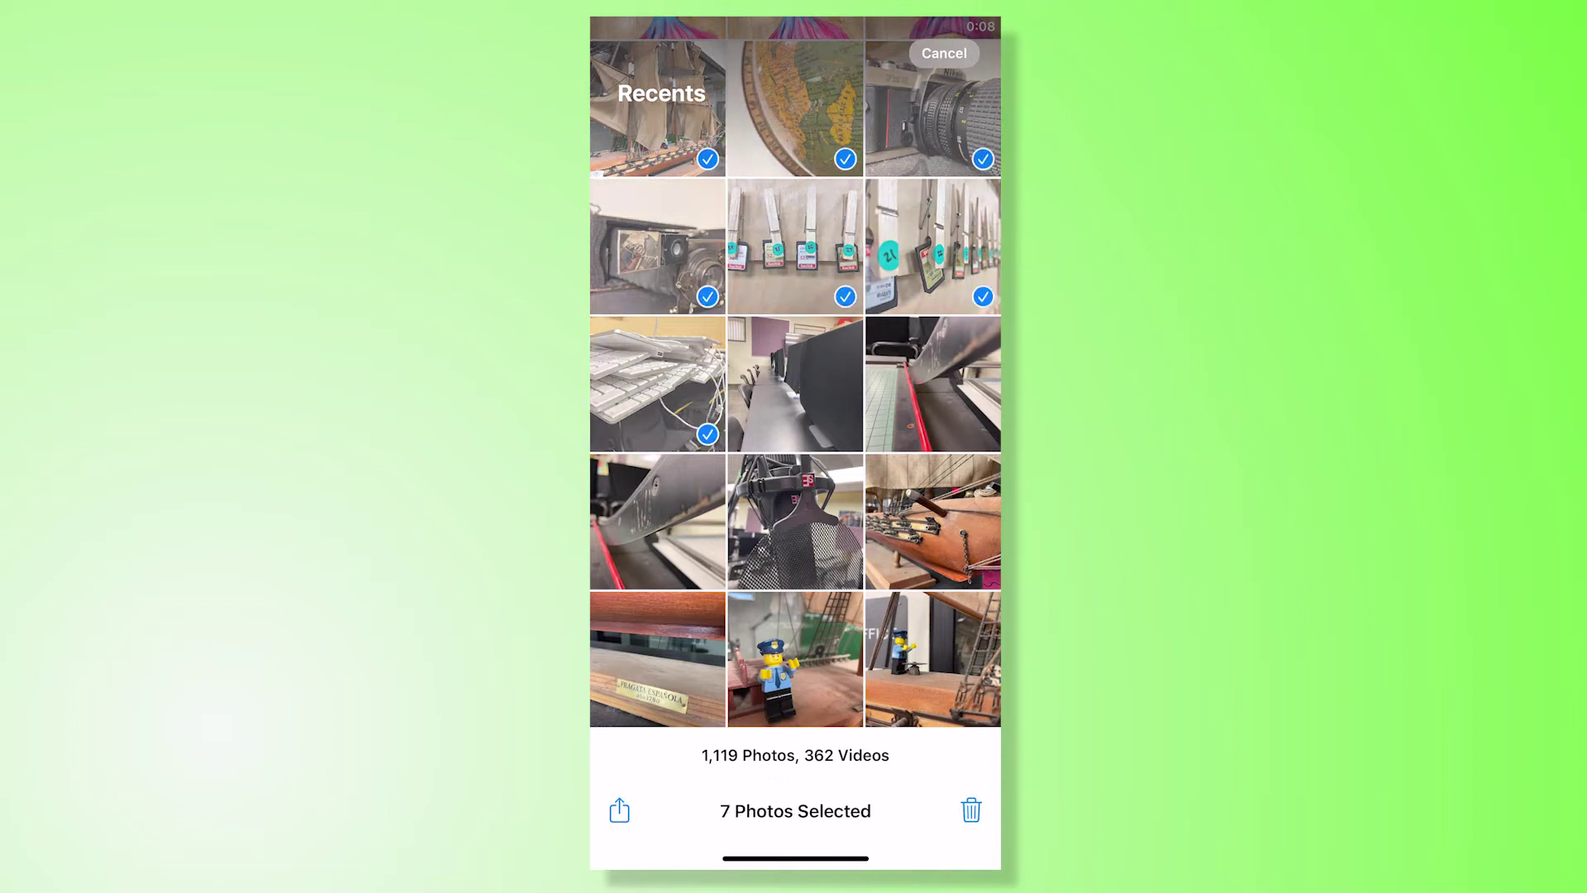
left_click(796, 384)
left_click(932, 383)
left_click(658, 520)
left_click(795, 521)
left_click(932, 521)
left_click(658, 659)
left_click(796, 659)
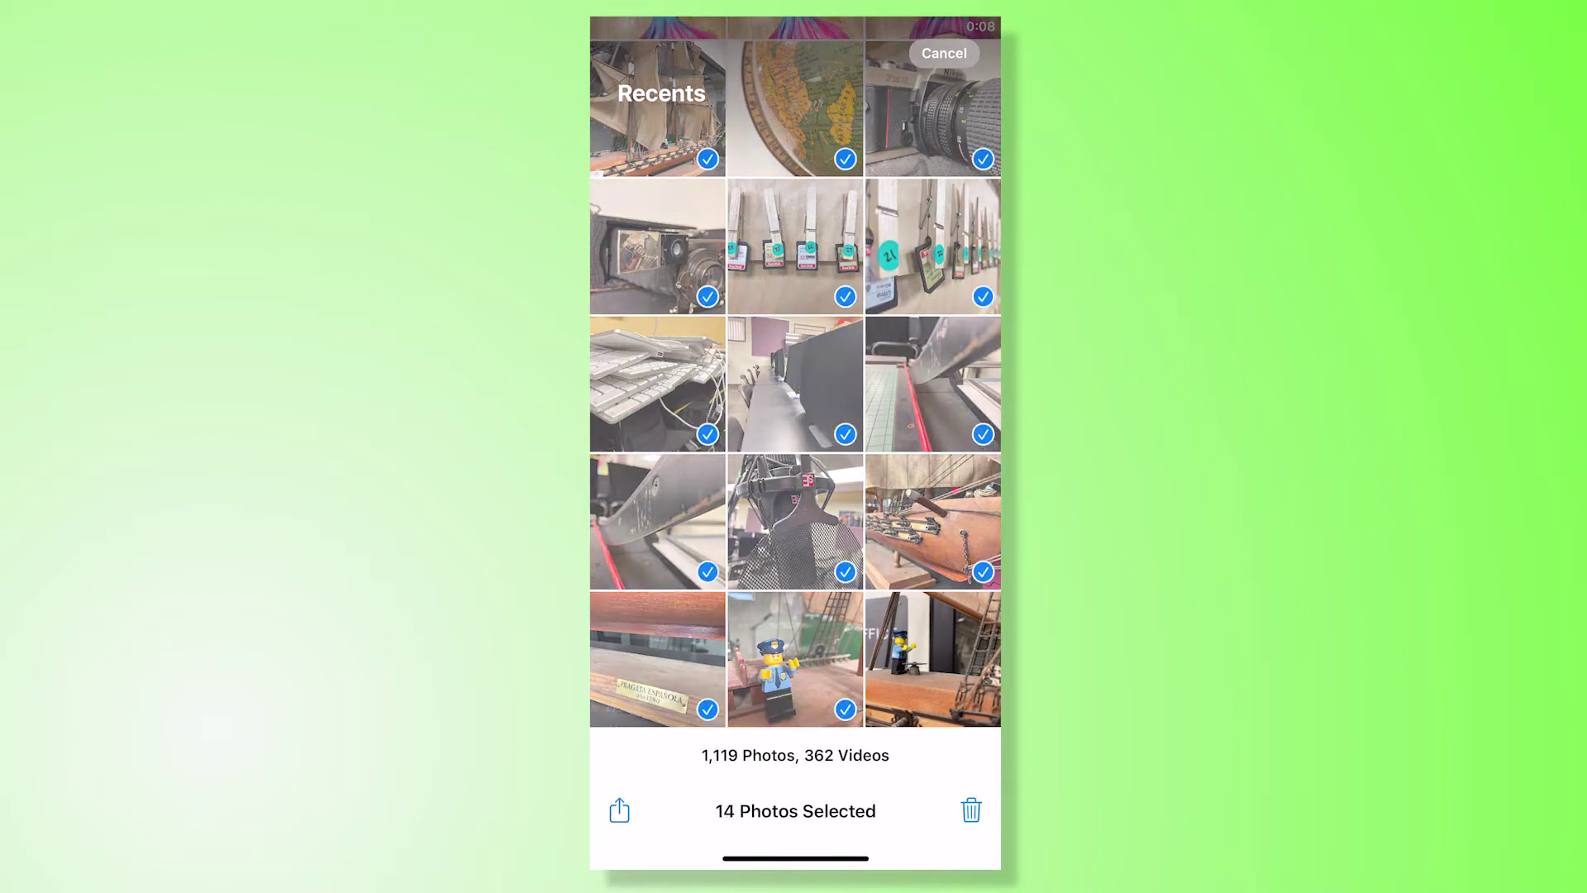
left_click(932, 659)
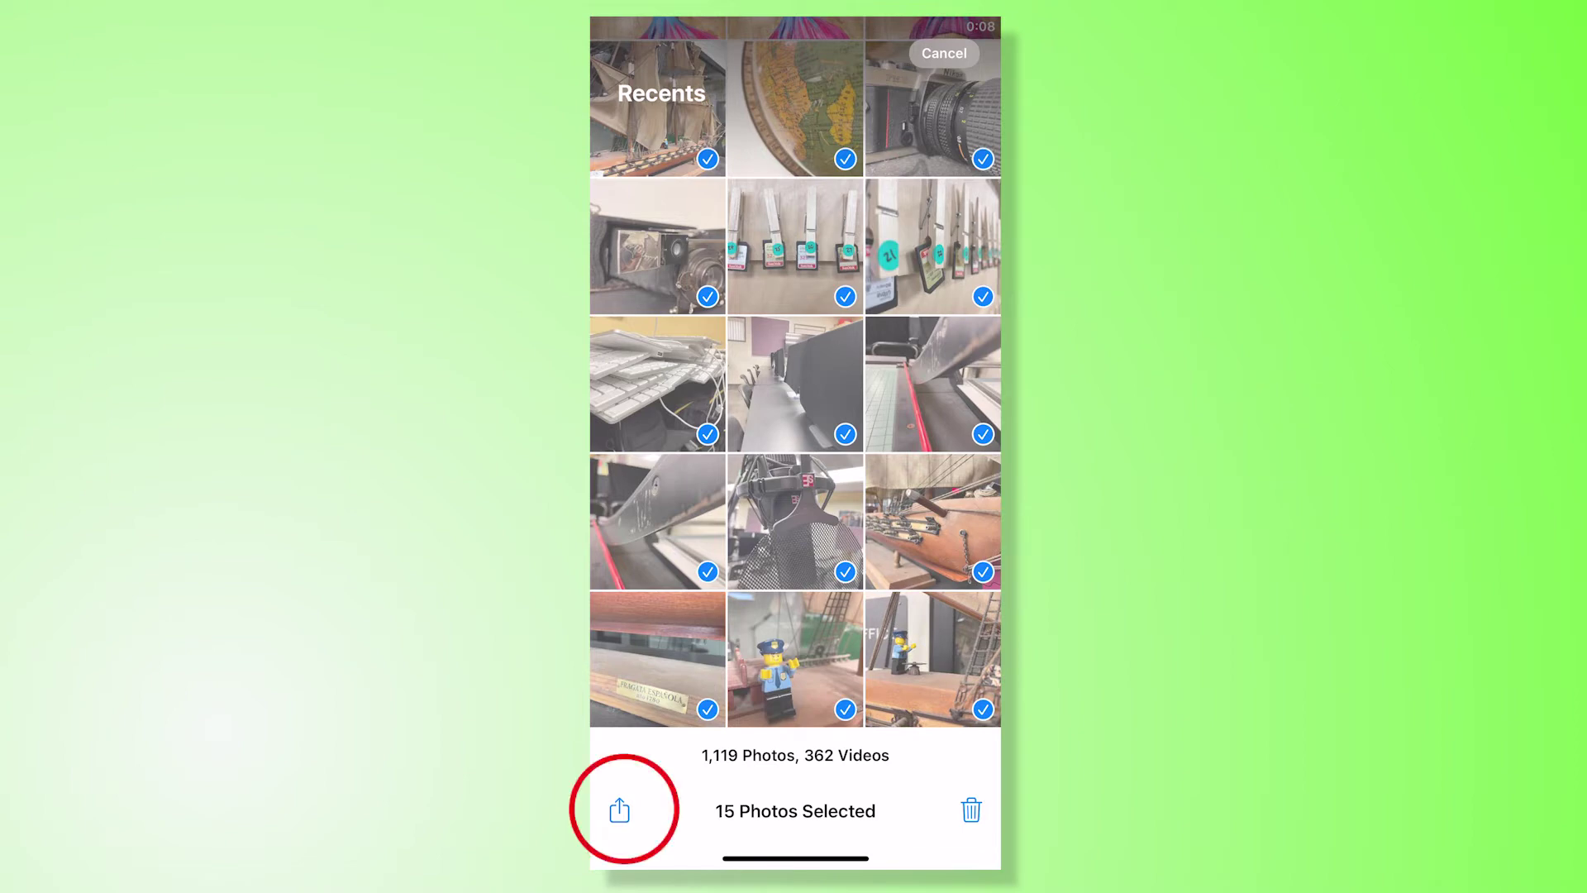
left_click(619, 810)
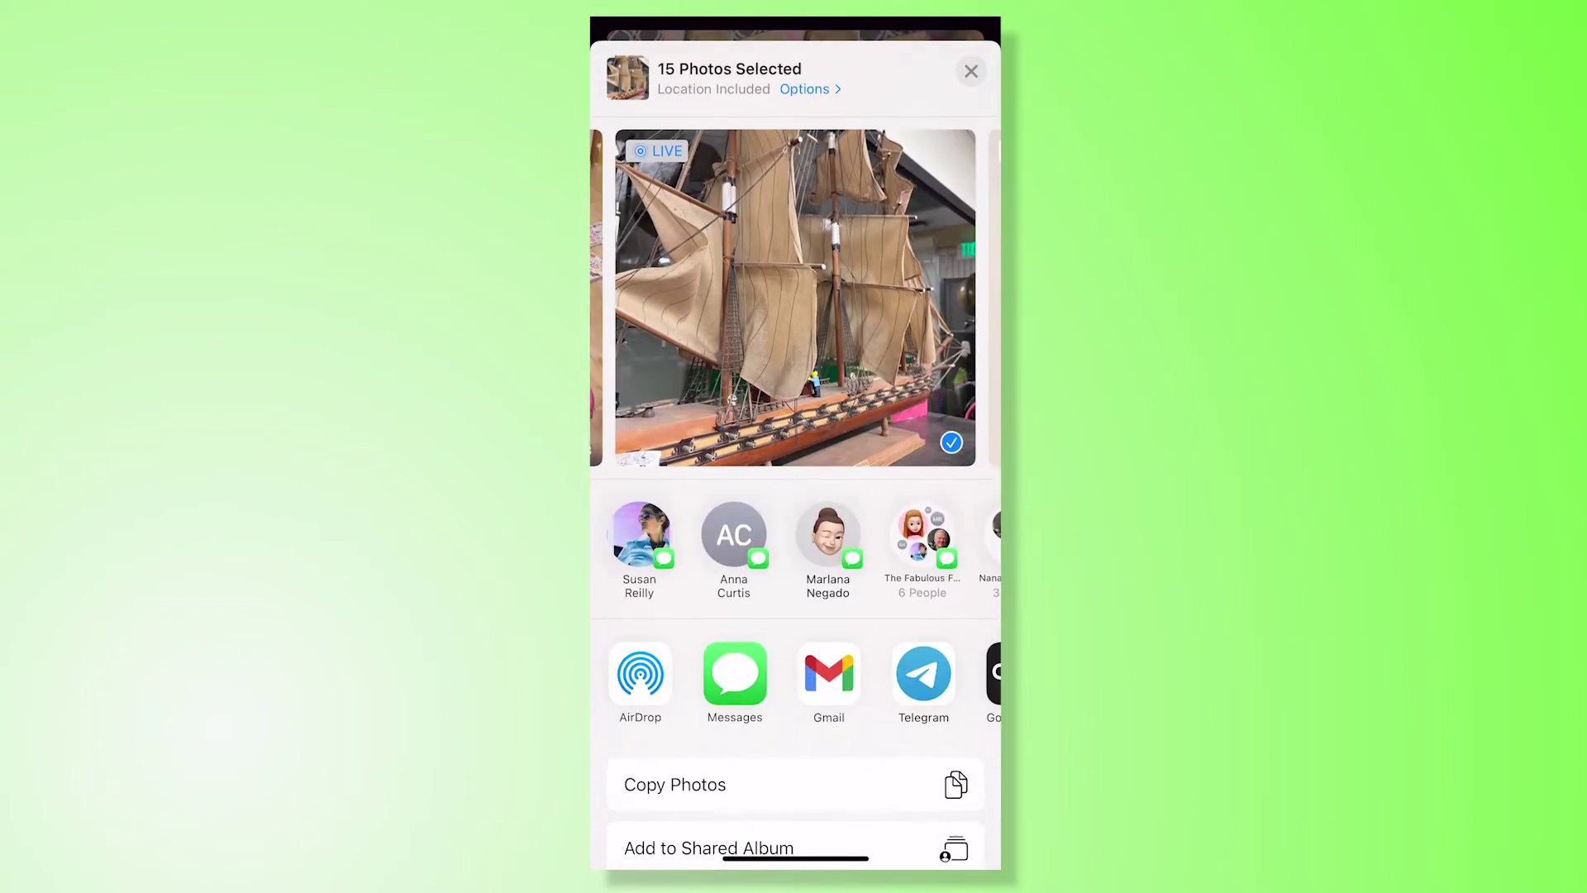
left_click(830, 672)
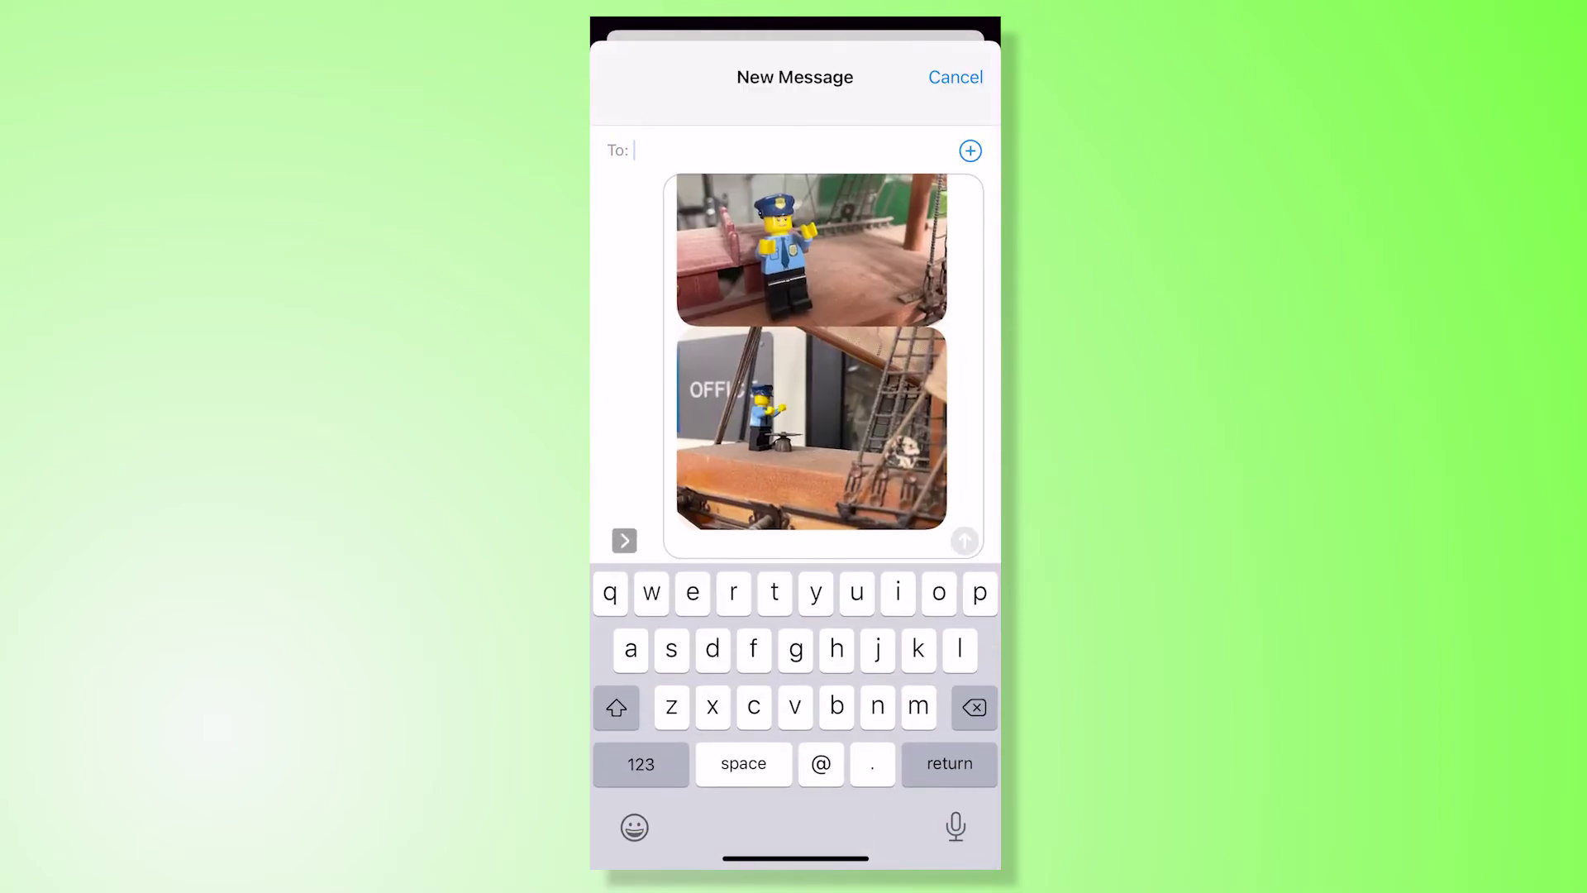
Step: Address the message to the recipient's suggested e-mail address and send the photos
type("lre")
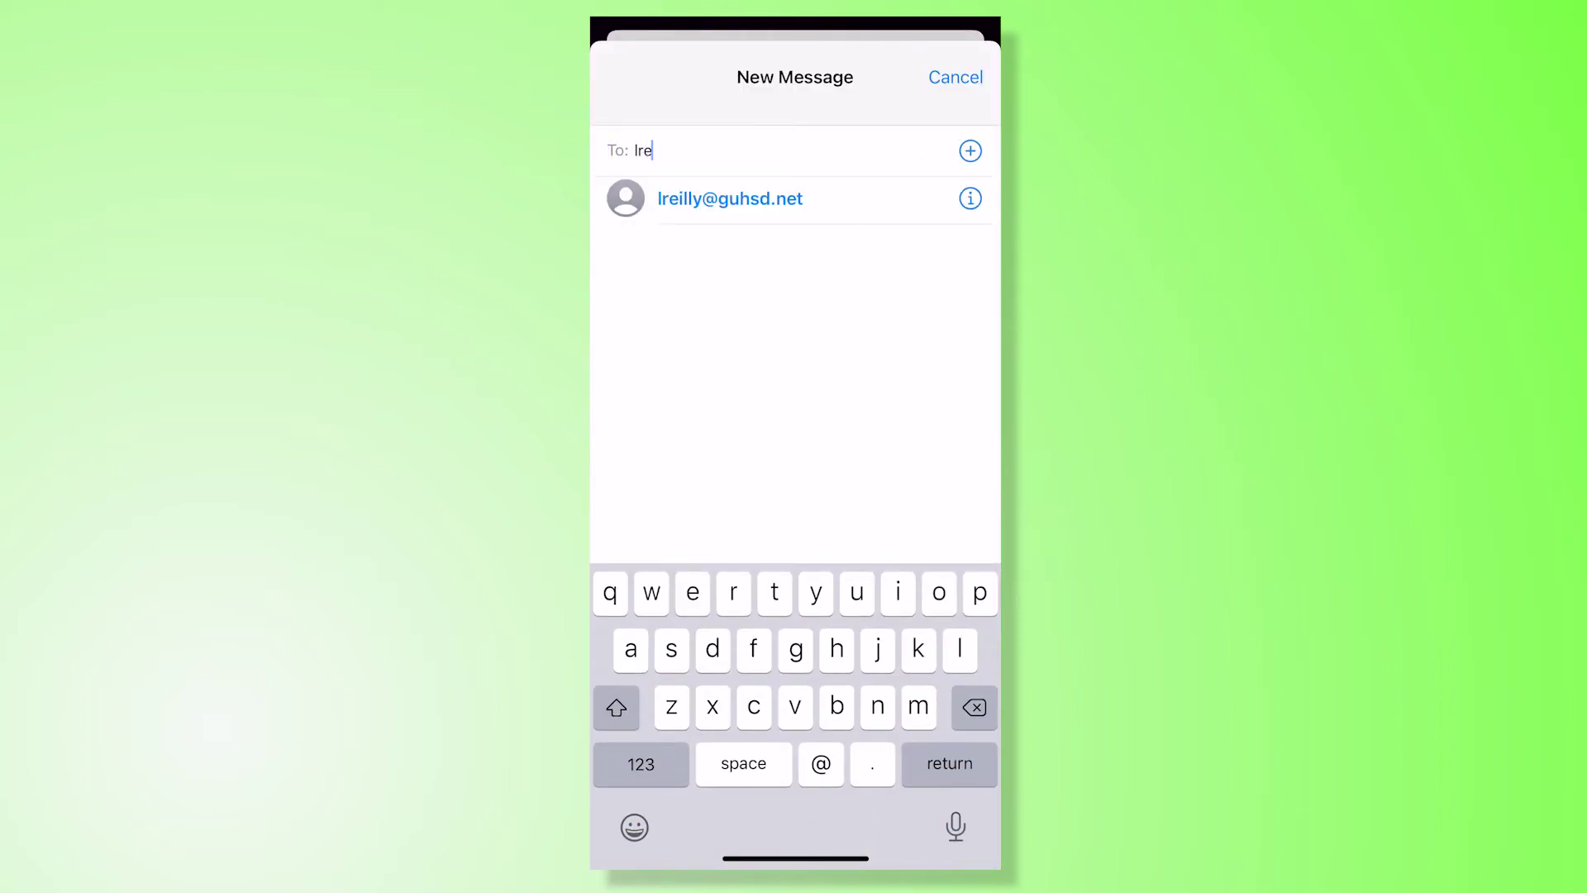
left_click(730, 198)
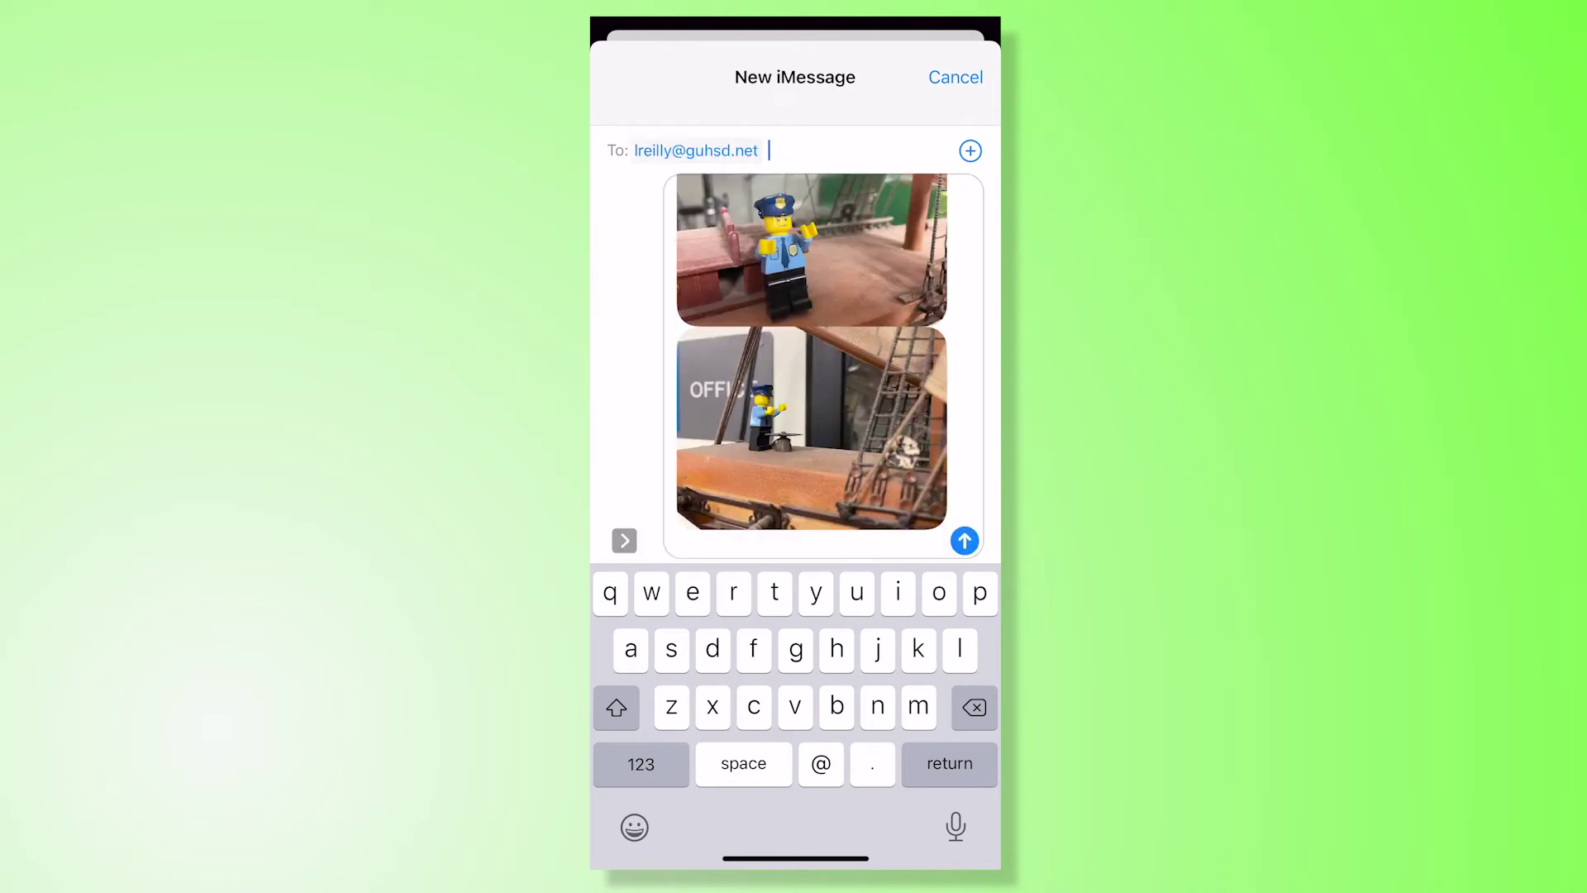
left_click(964, 541)
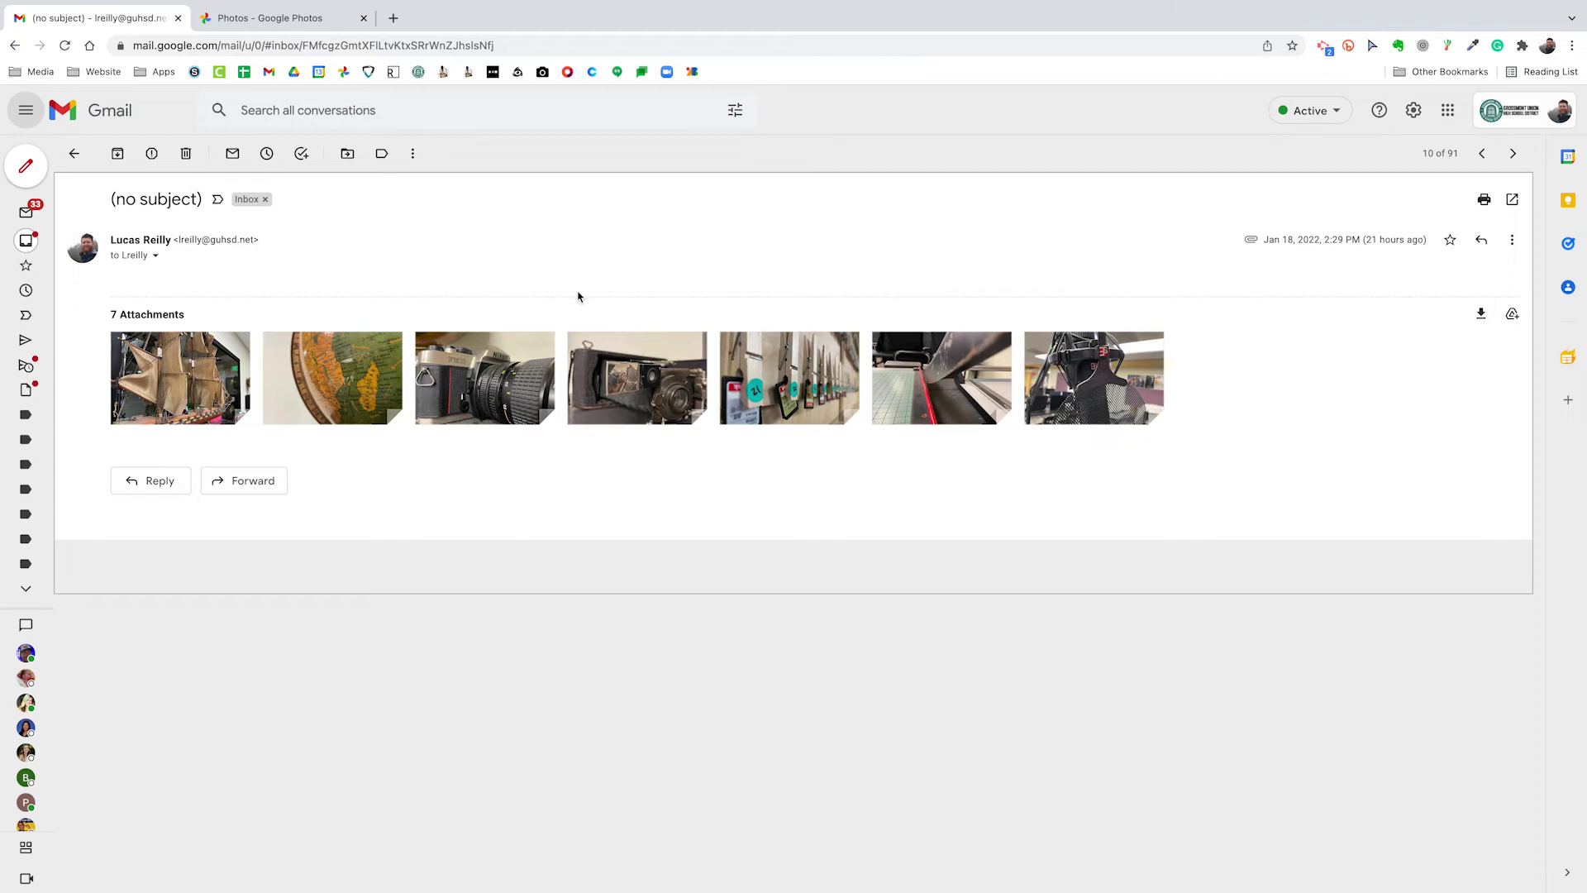
Step: Save the first Gmail attachment to Google Photos, confirming Save in the dialog
mouse_move(182, 410)
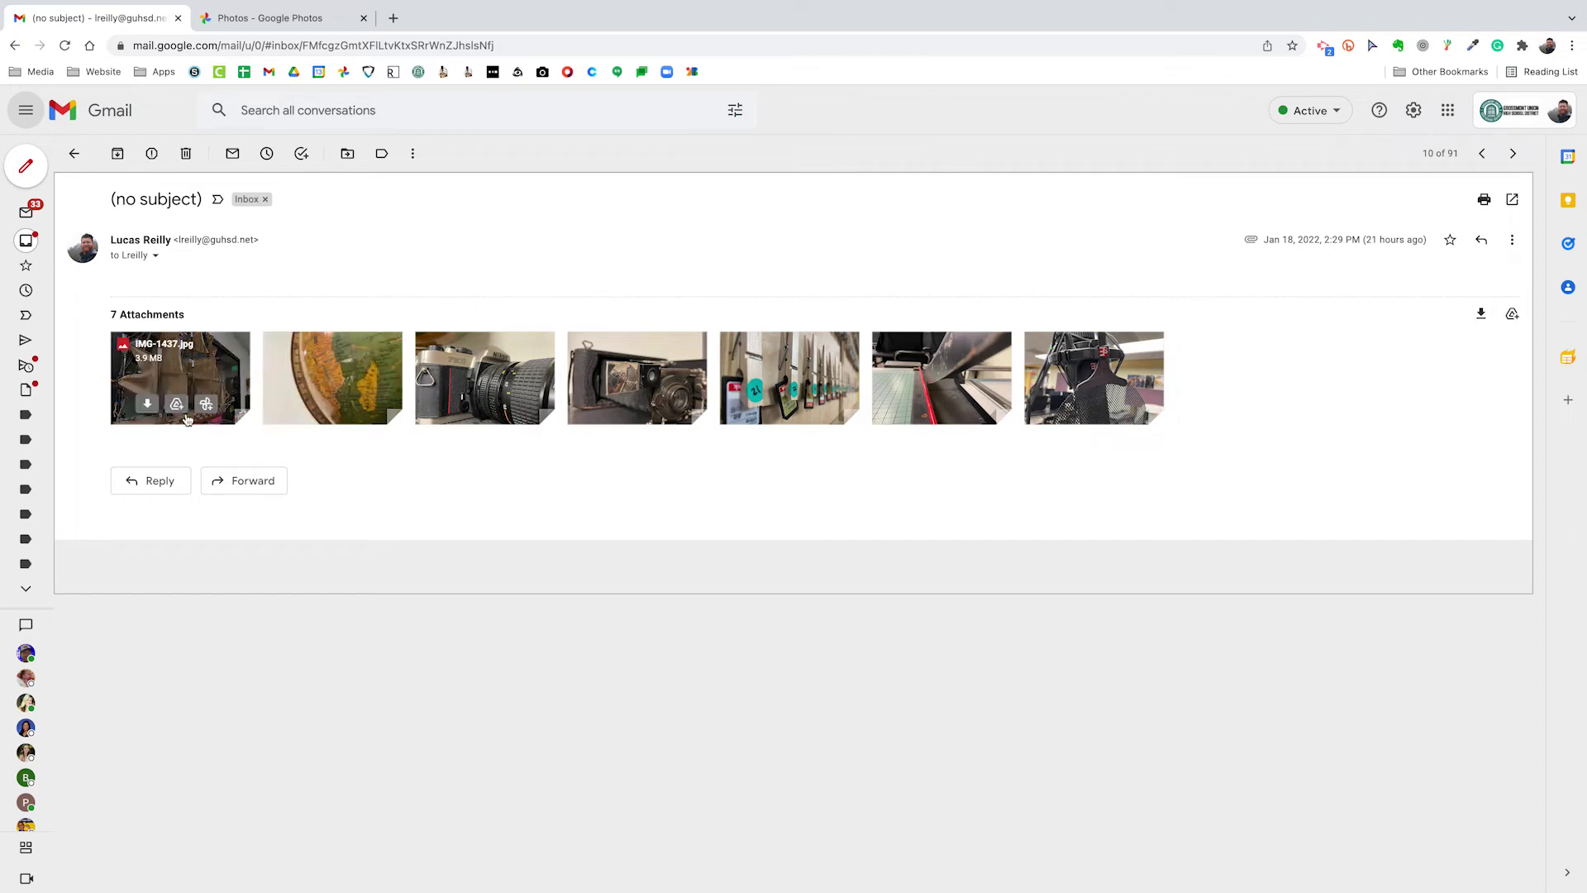
scroll(186, 419, "up", 5)
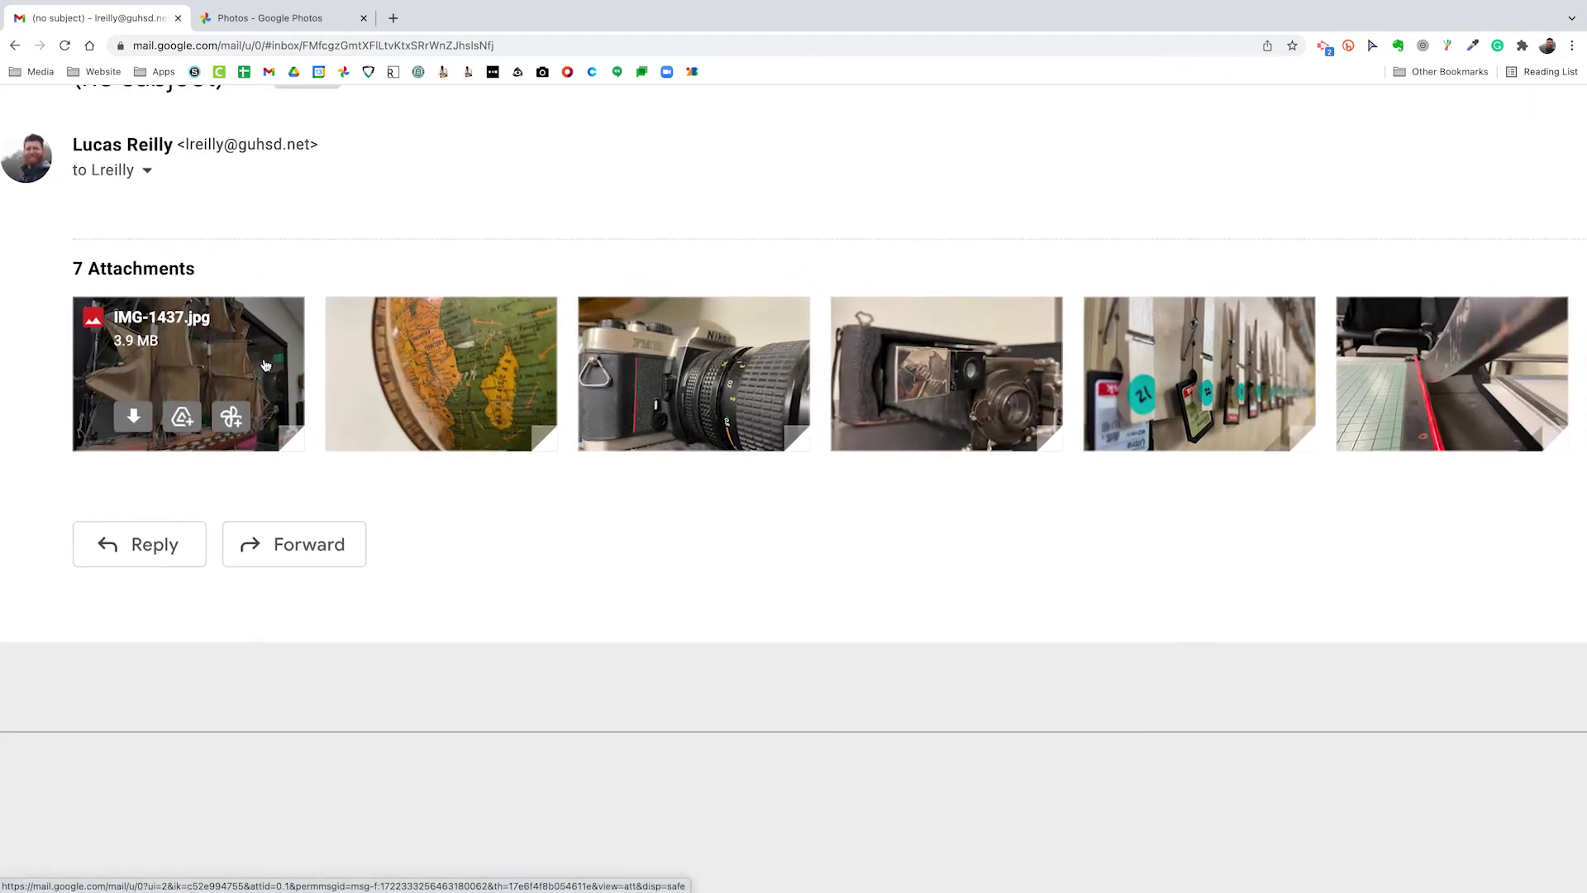
scroll(709, 351, "right", 5)
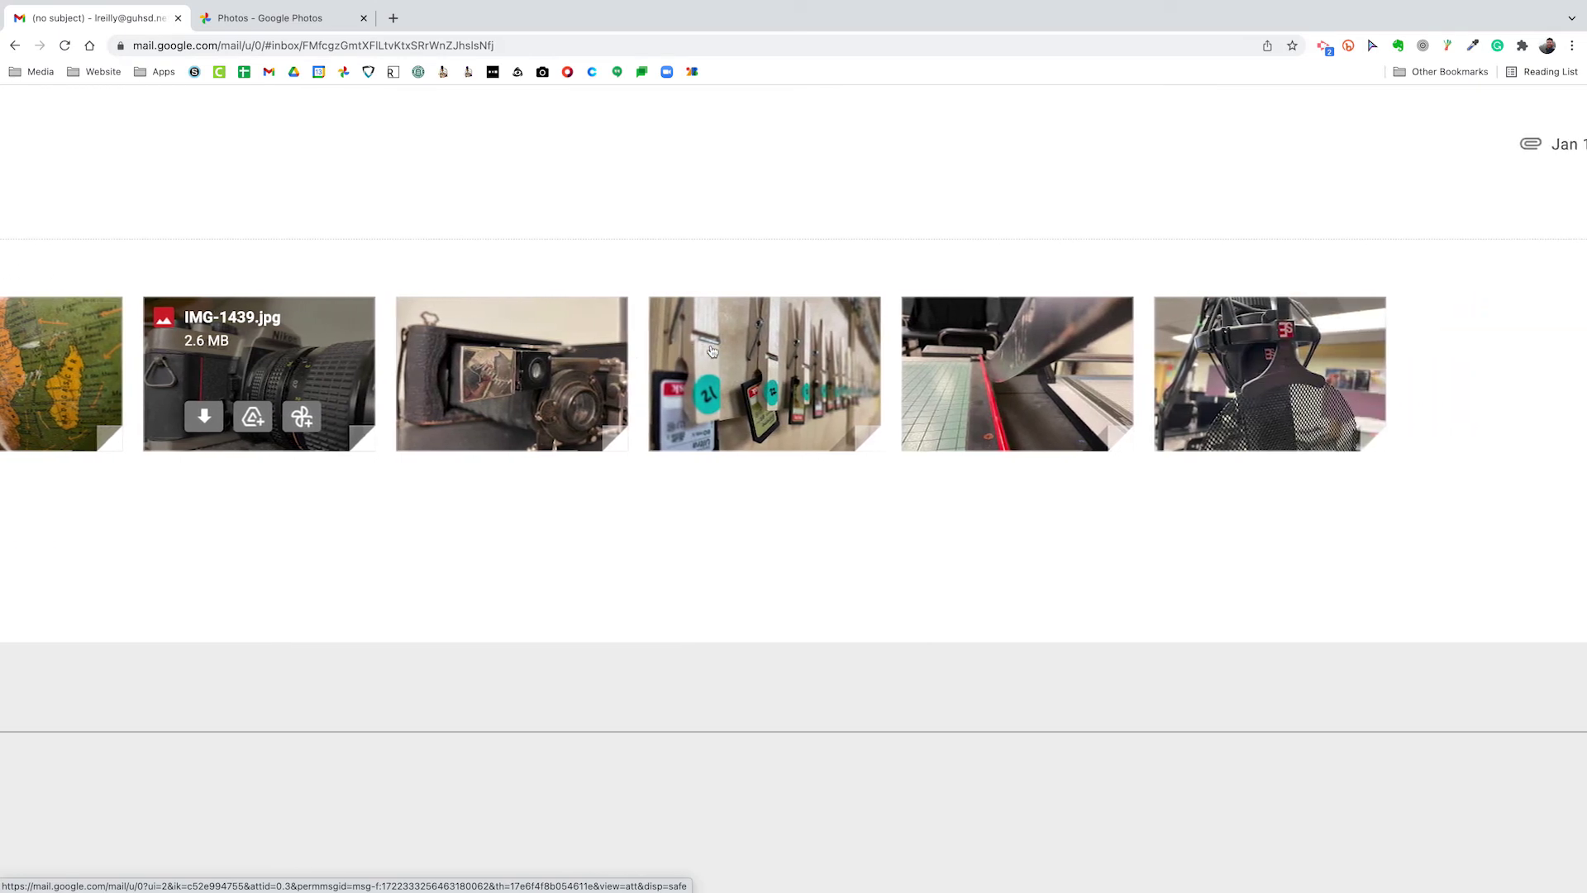
scroll(712, 351, "down", 5)
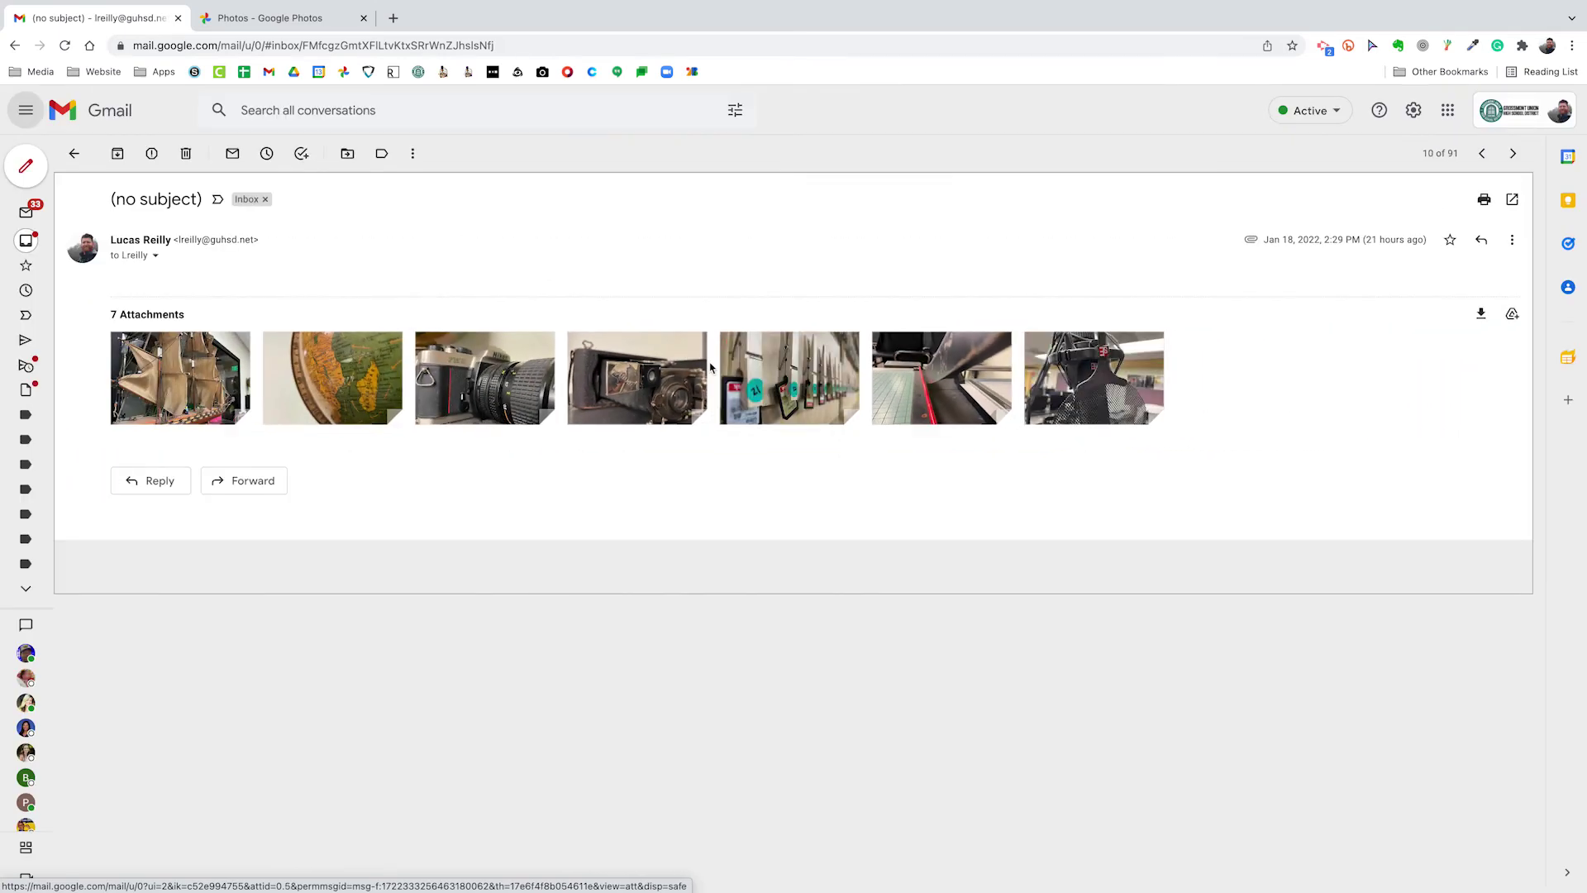
mouse_move(221, 367)
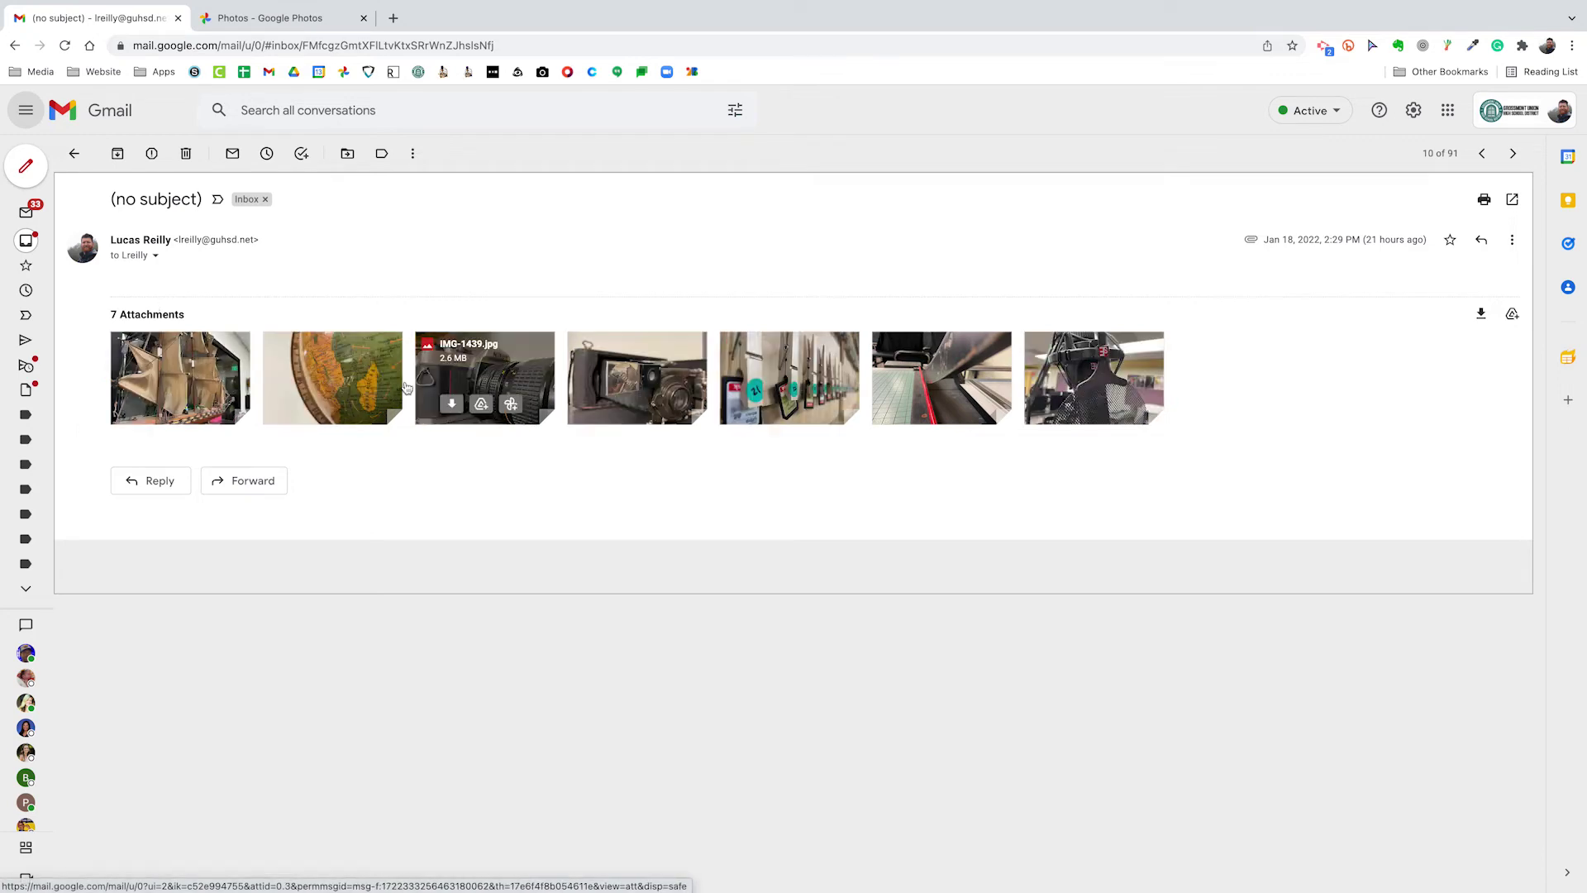
scroll(213, 392, "up", 5)
scroll(215, 392, "left", 2)
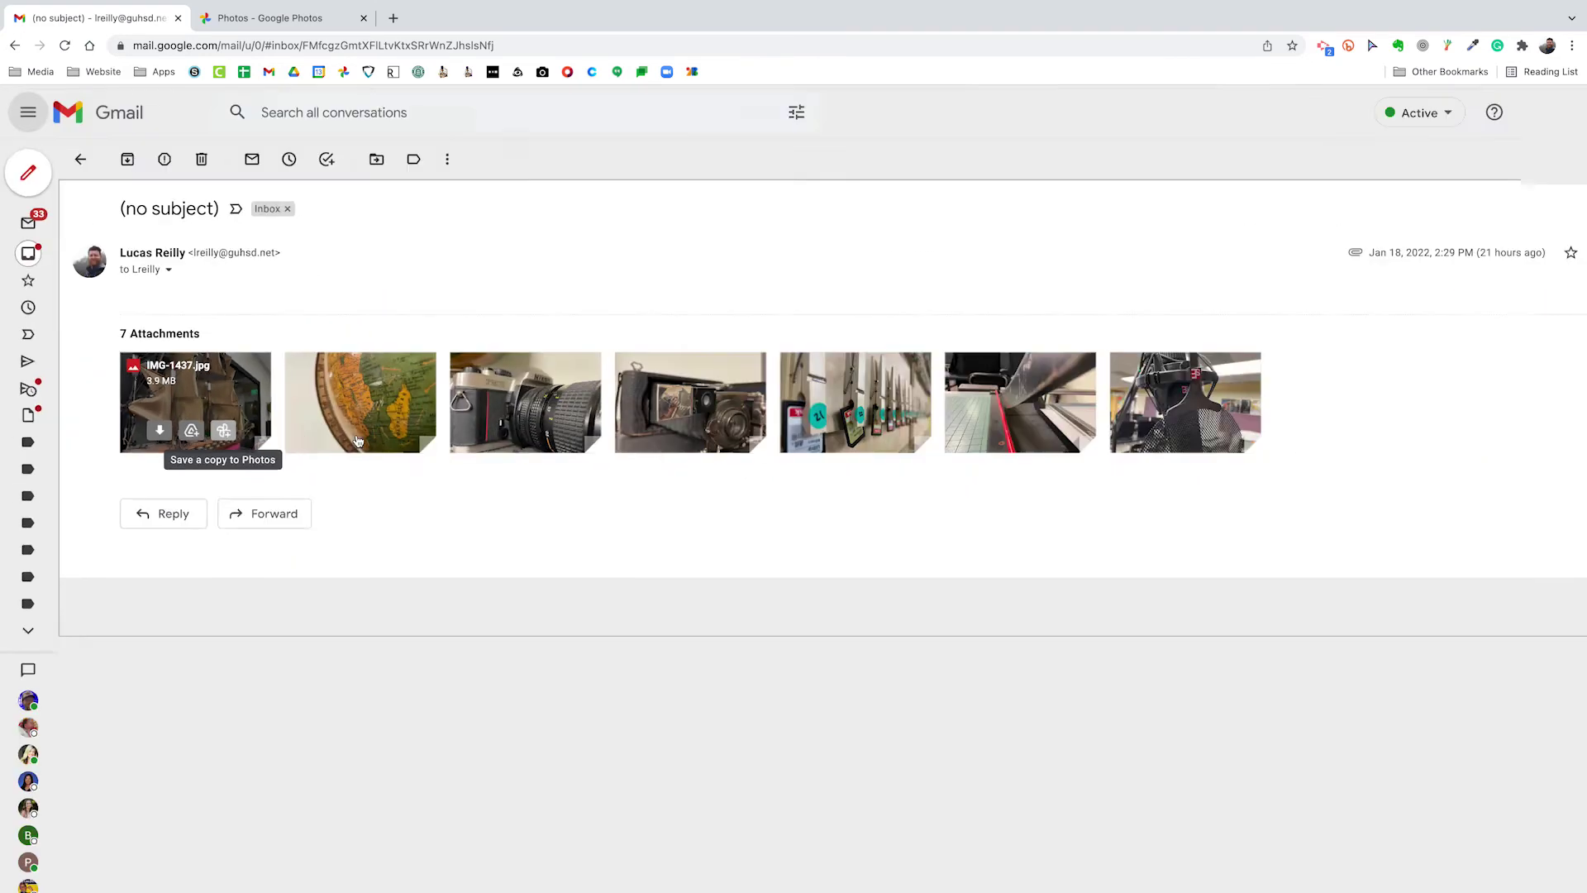
left_click(357, 430)
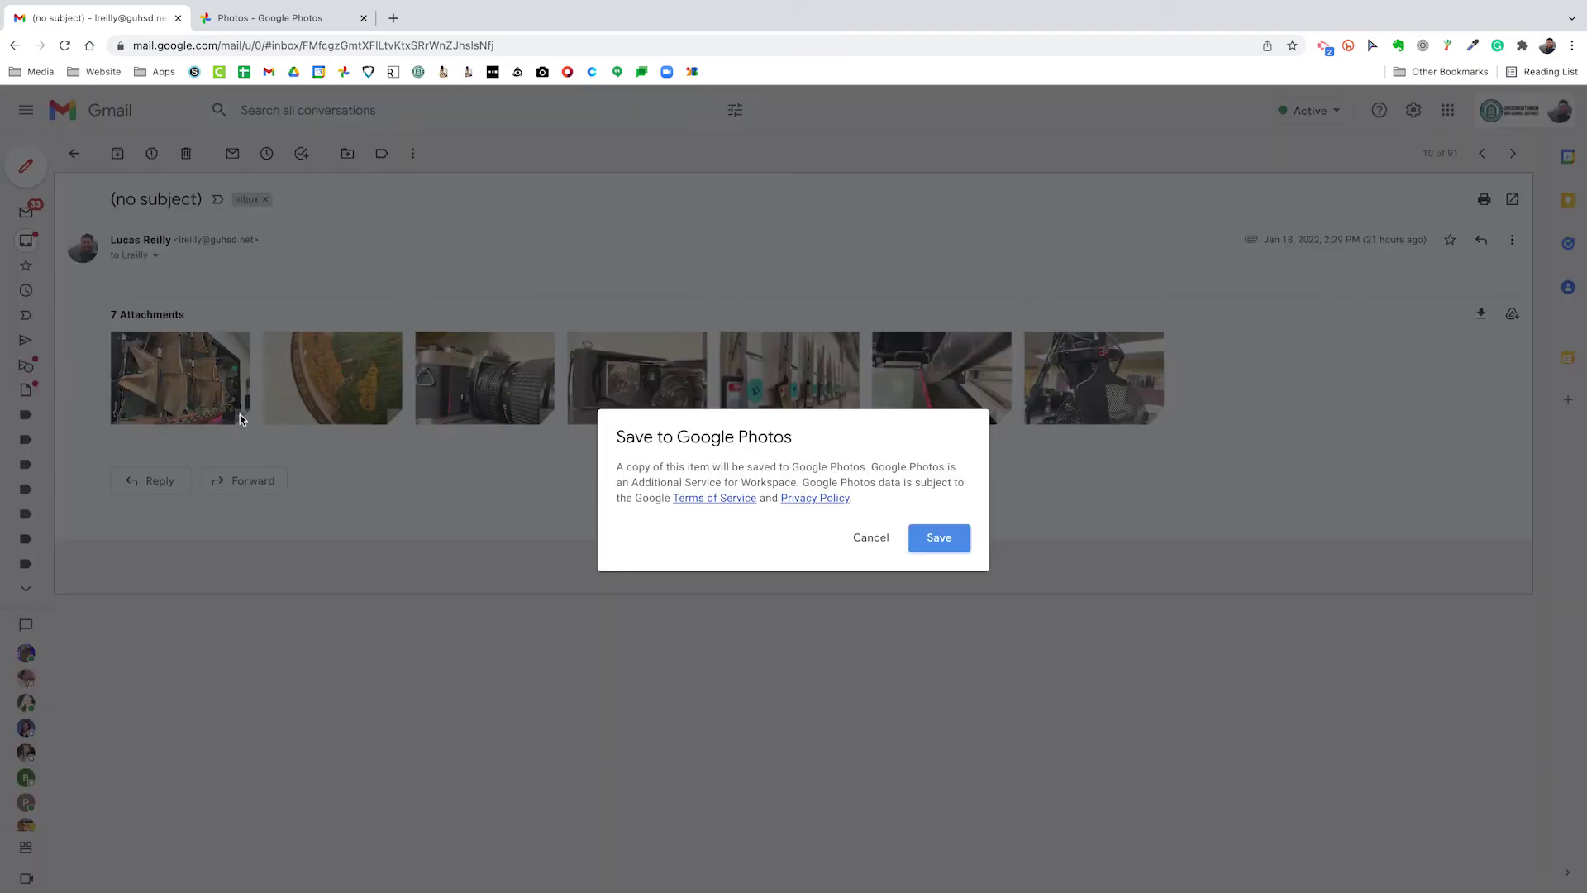
left_click(945, 538)
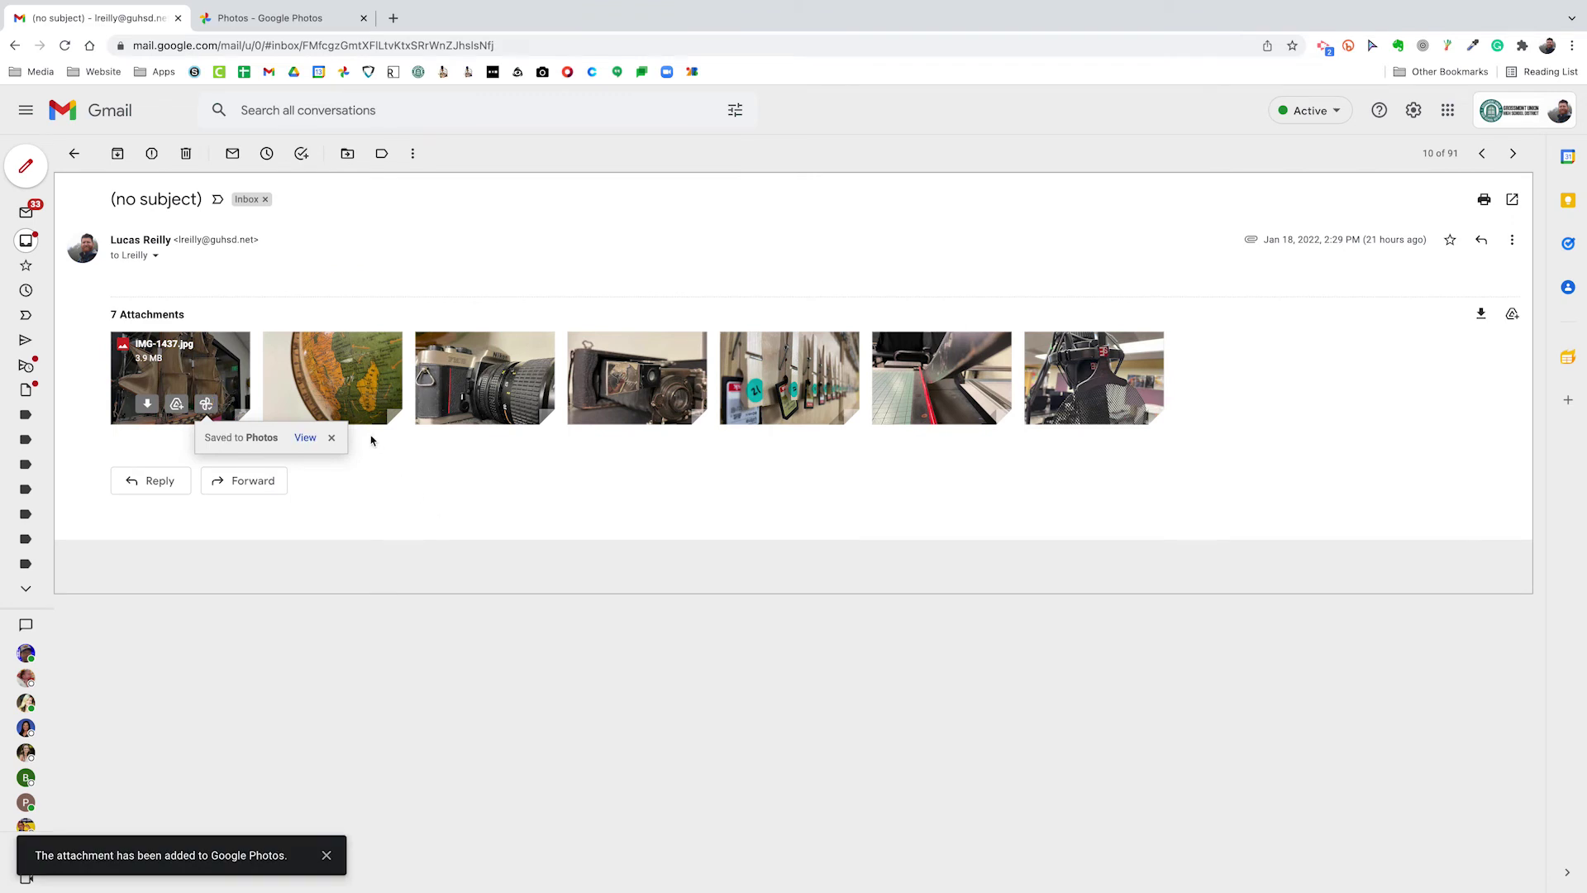
Step: Save attachments IMG-1438, IMG-1439, IMG-1440, IMG-1442, IMG-1445 and IMG-1447 to Google Photos
left_click(358, 404)
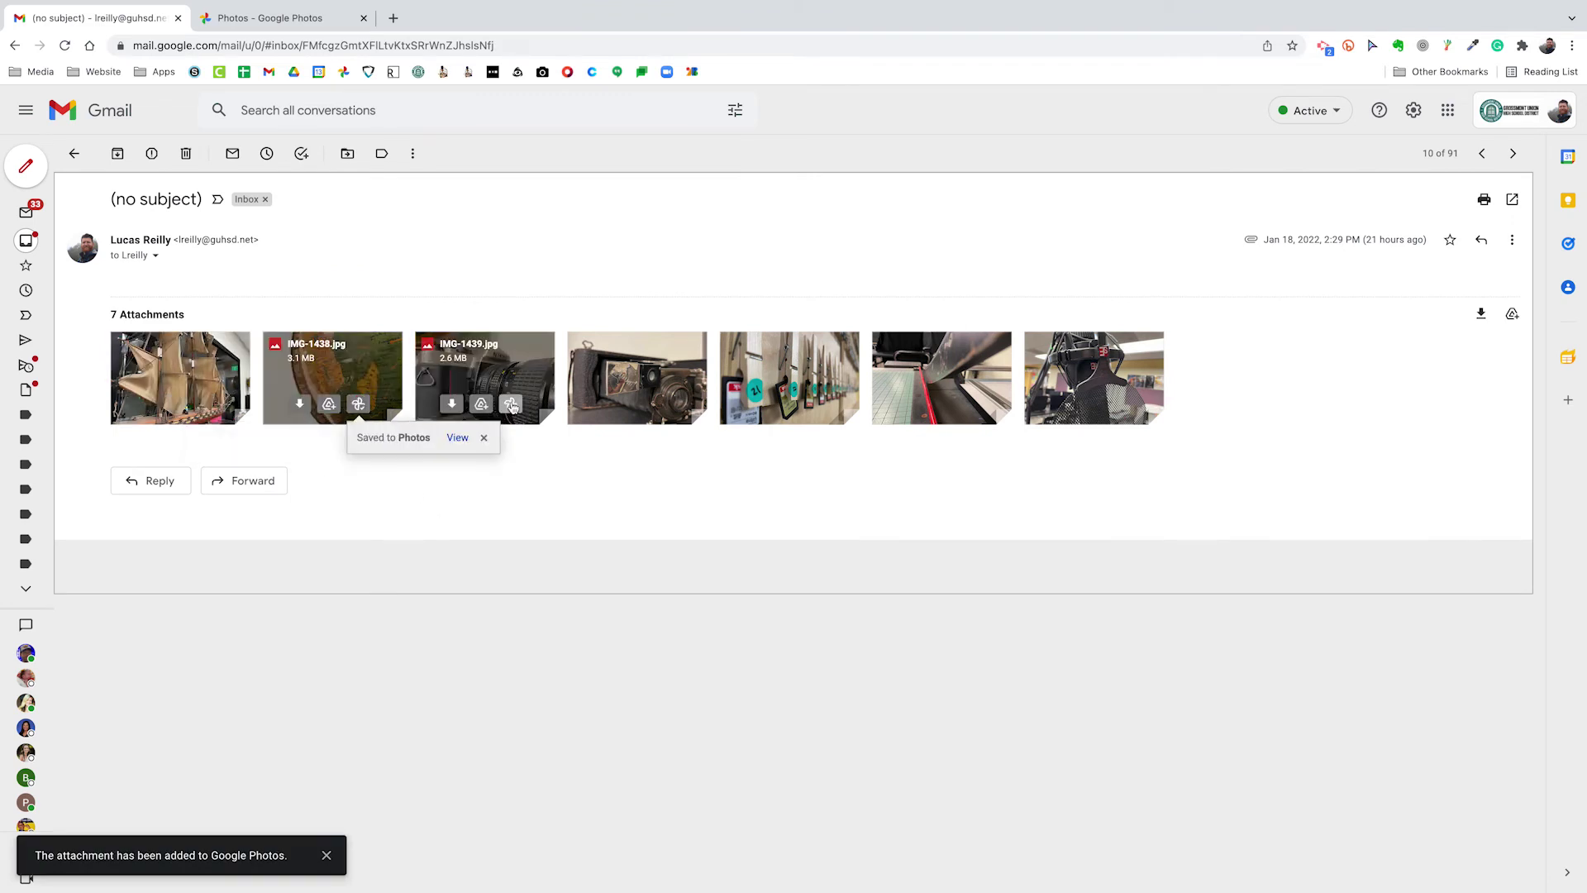
left_click(510, 405)
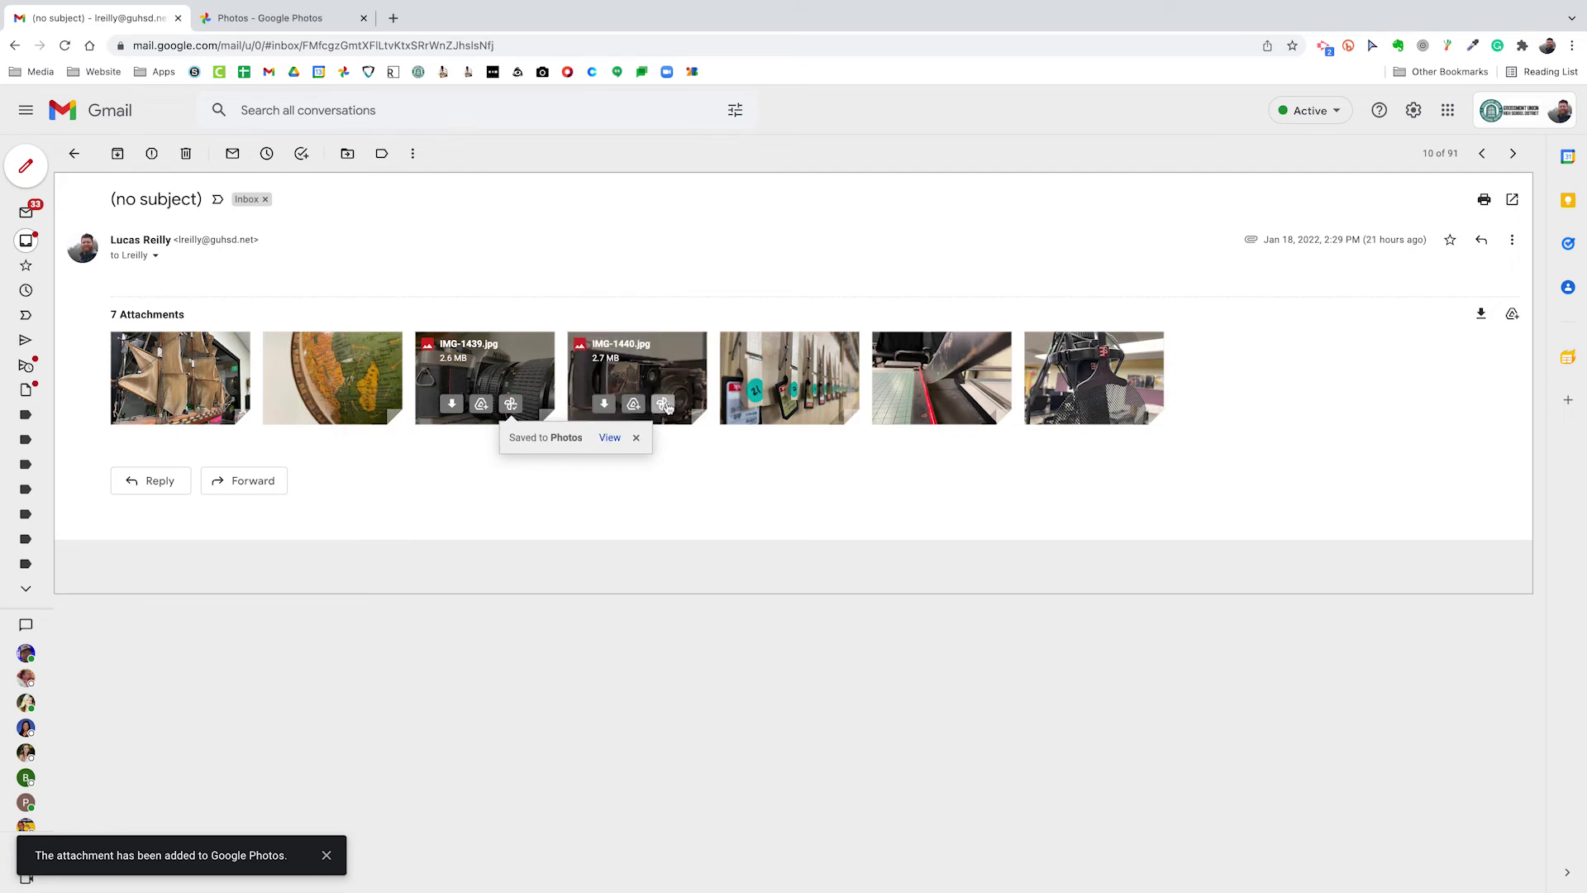
left_click(664, 405)
left_click(815, 404)
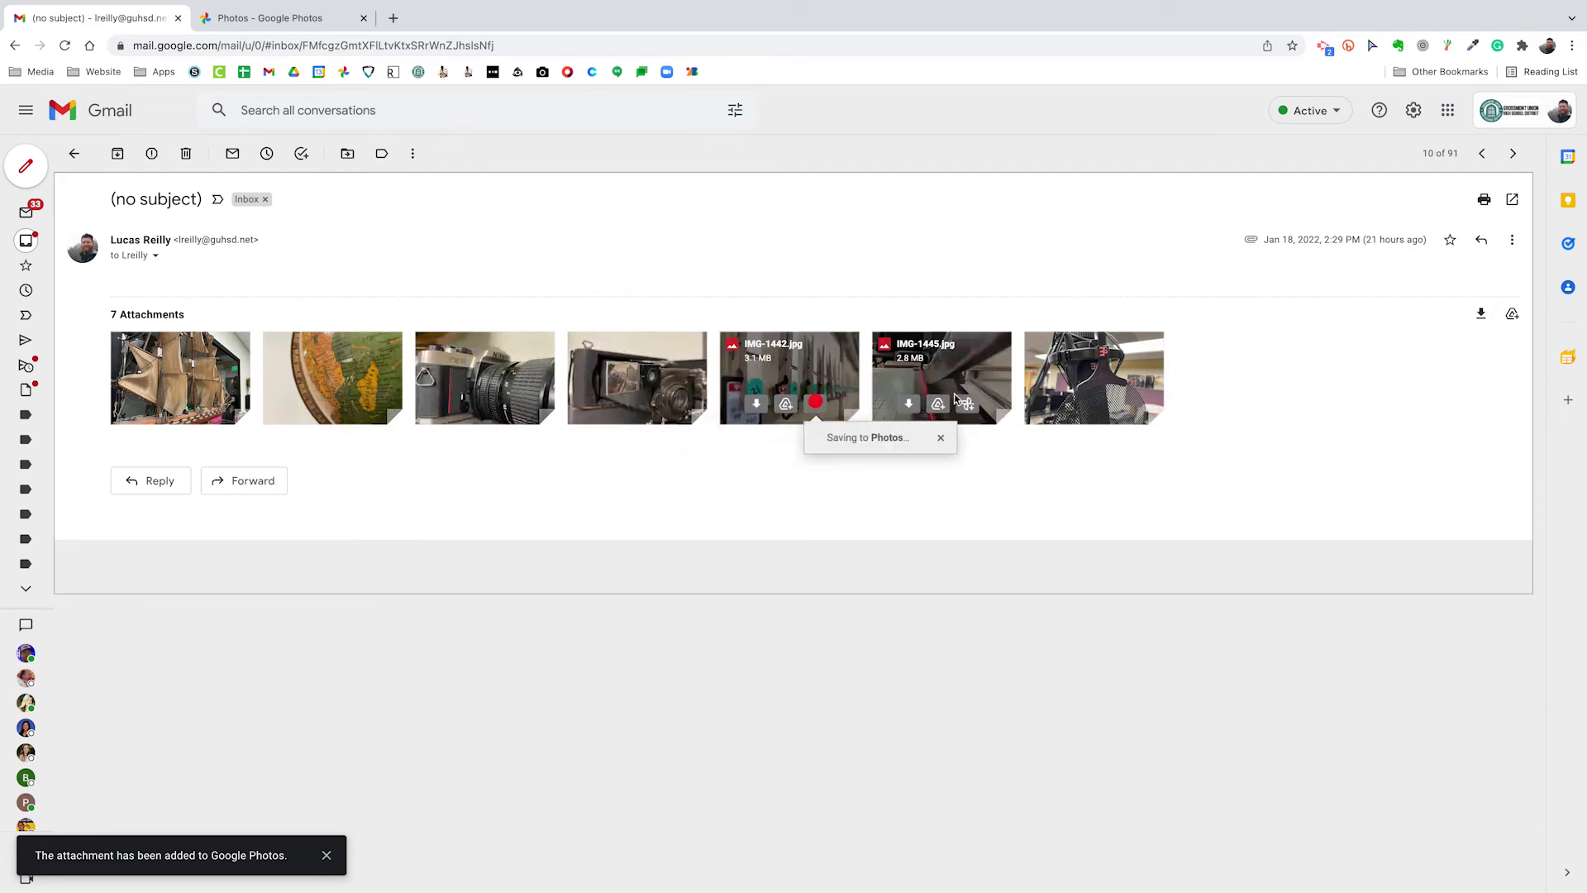
left_click(965, 403)
left_click(1120, 403)
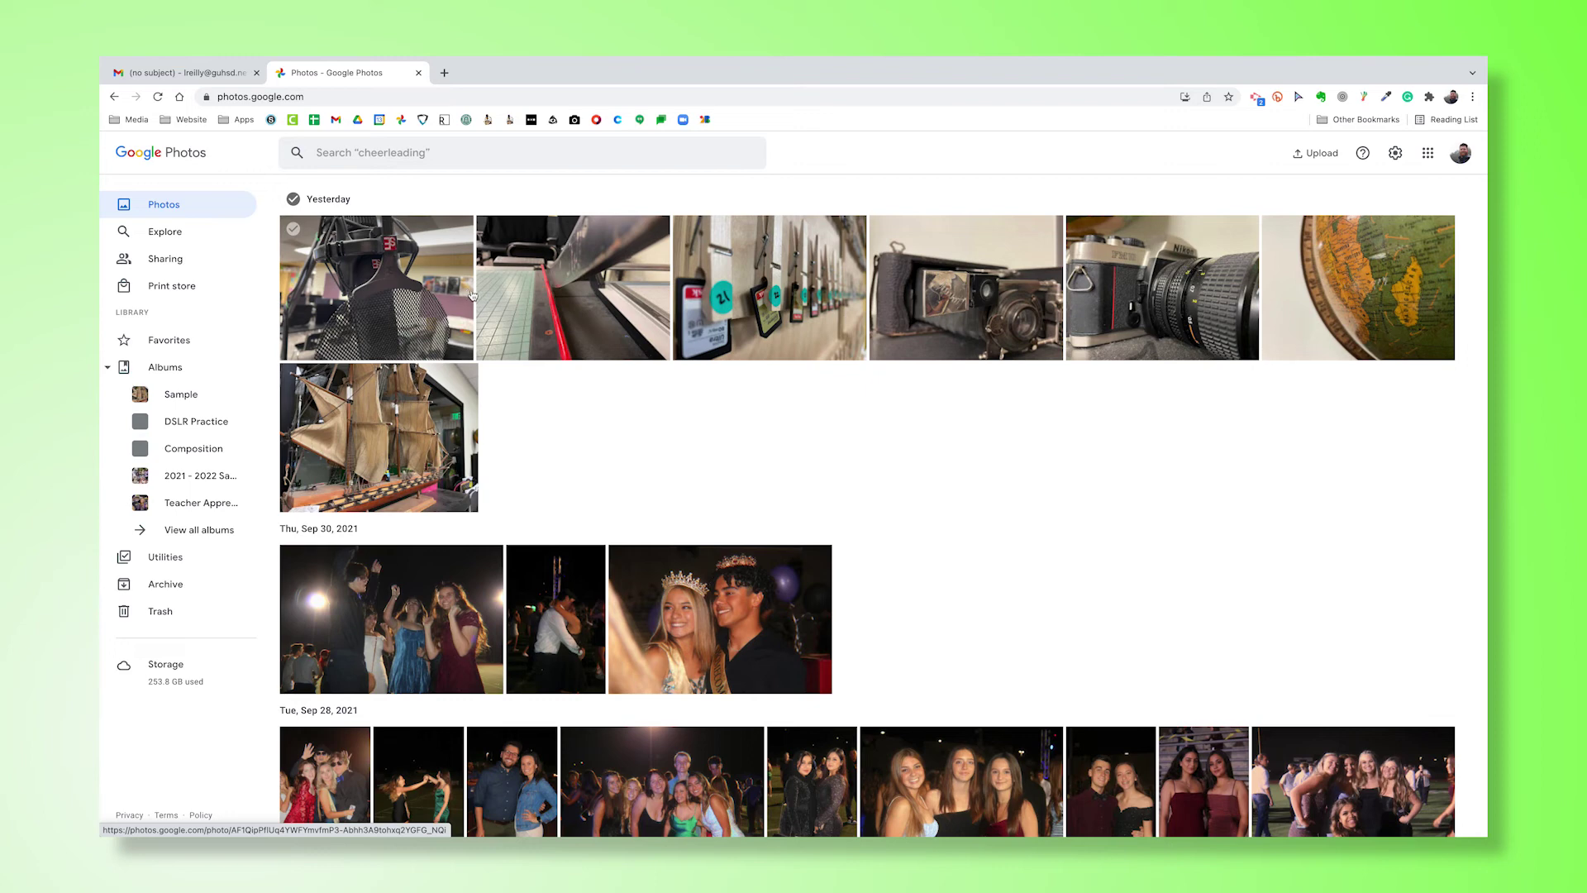
mouse_move(188, 80)
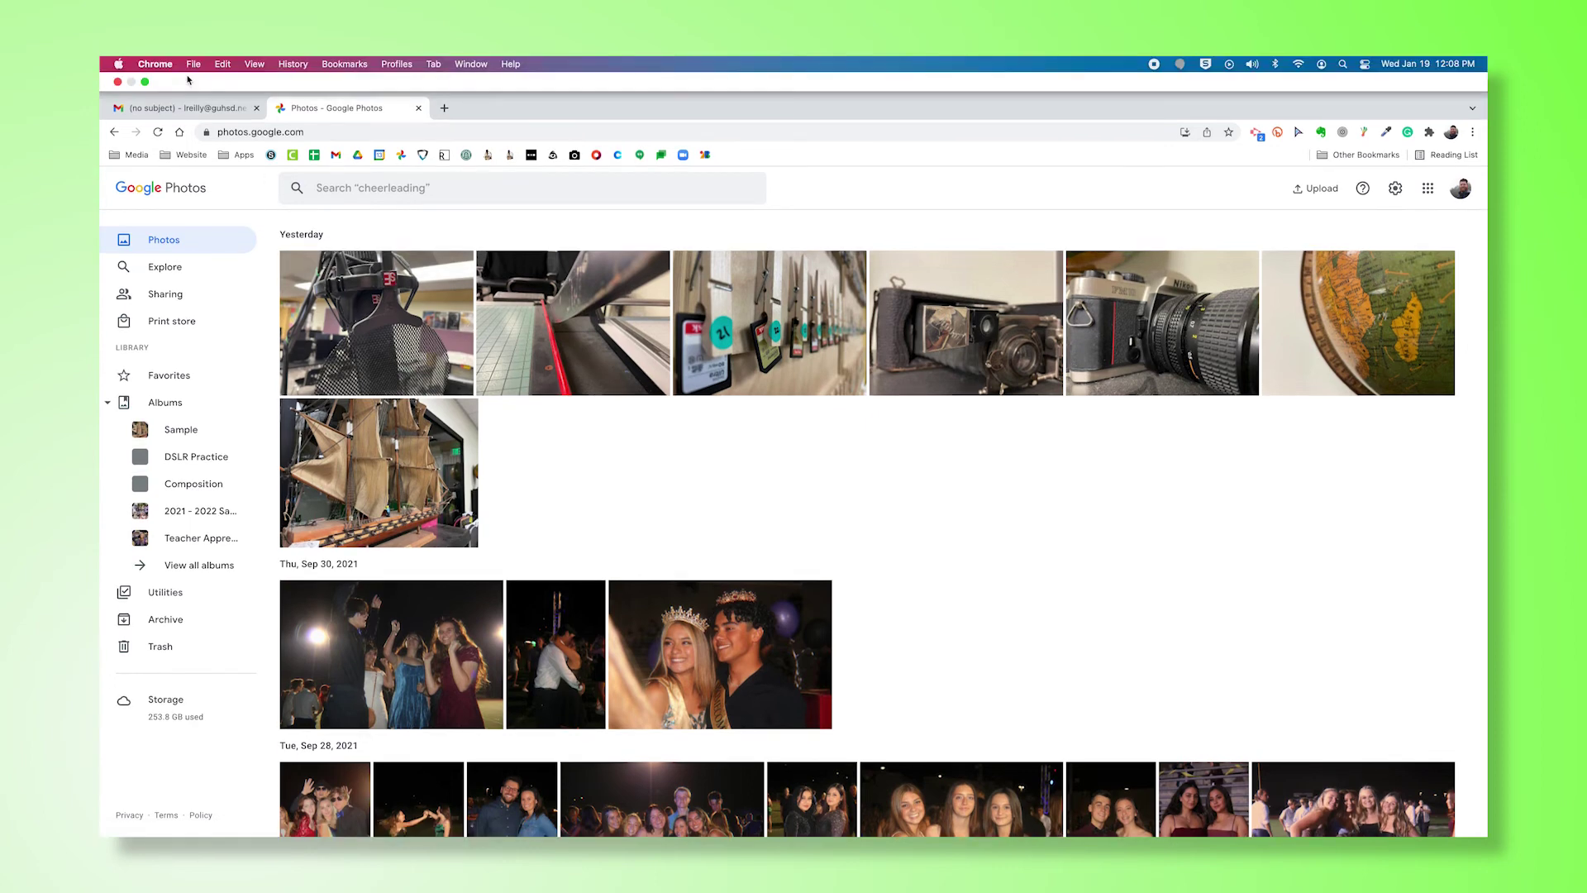
left_click(185, 107)
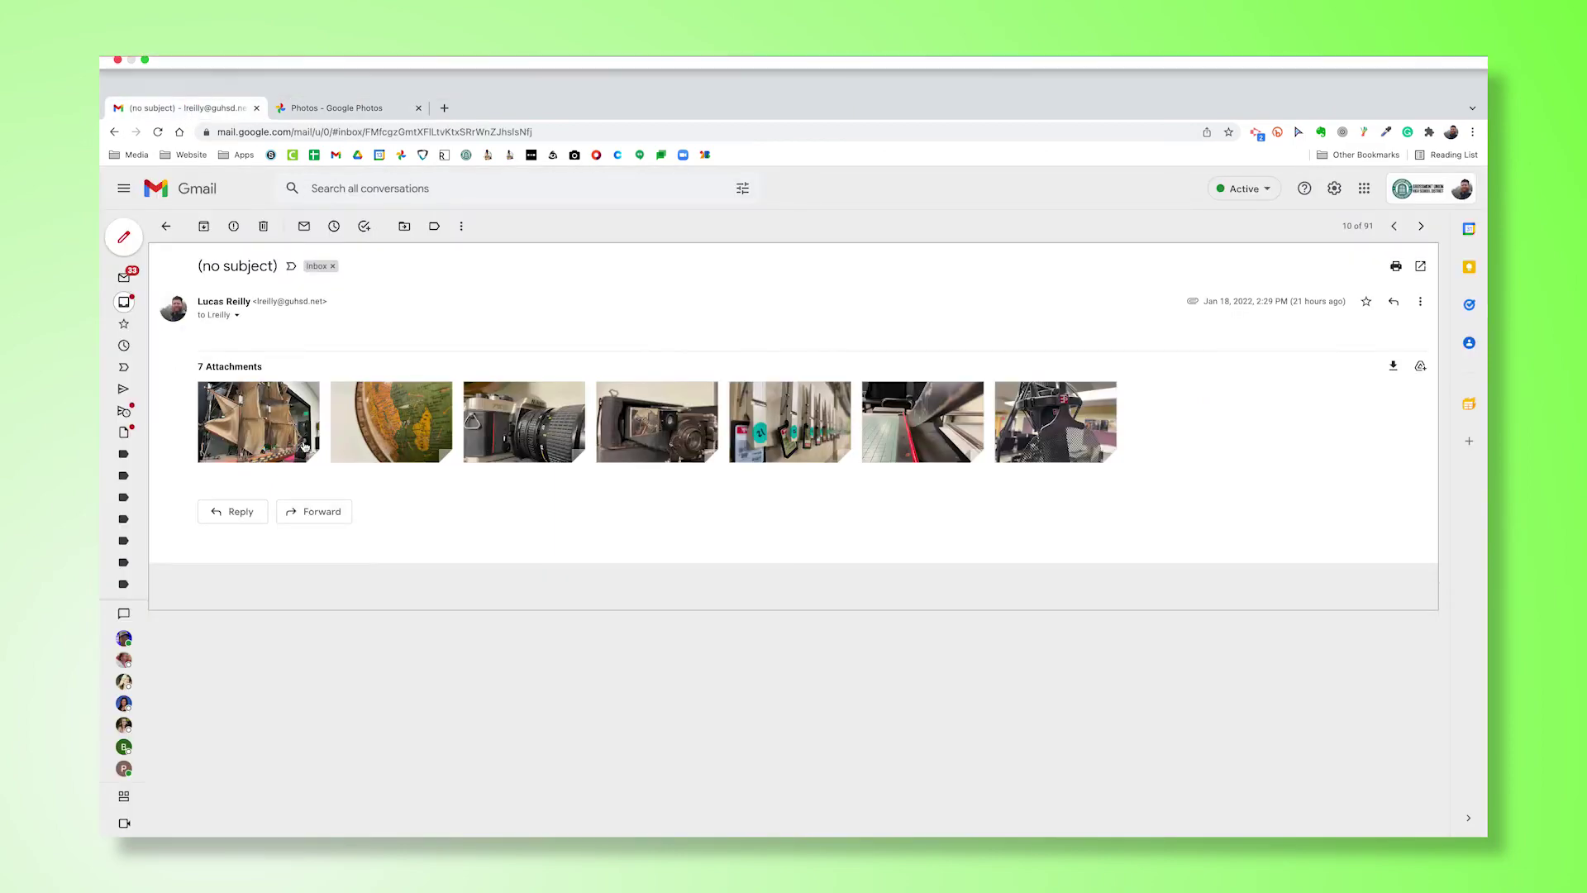
left_click(347, 73)
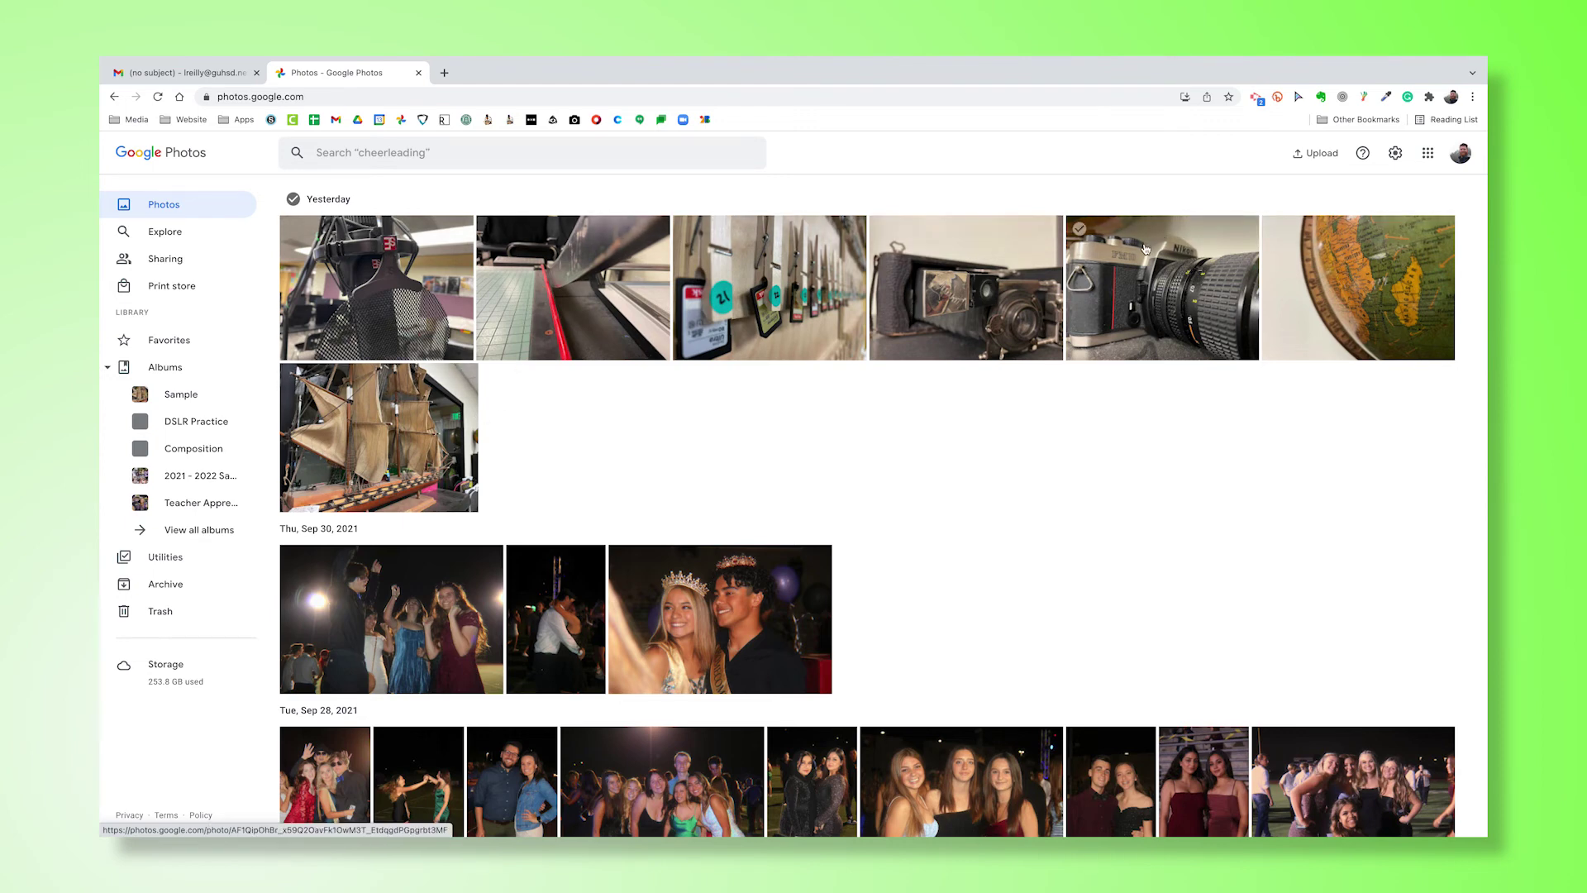
mouse_move(1220, 66)
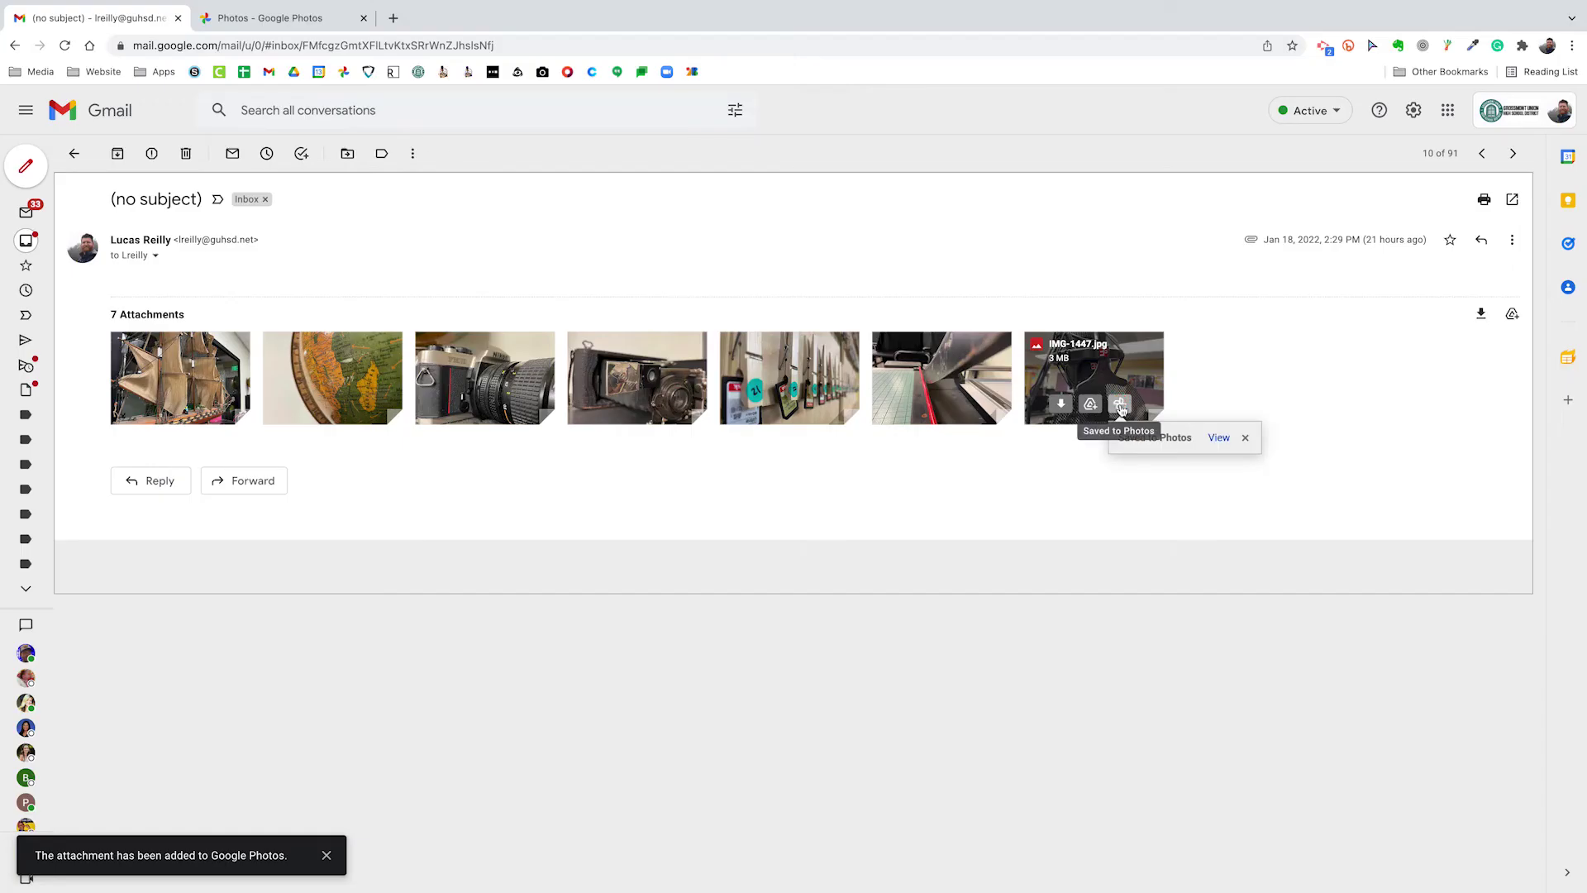
left_click(302, 23)
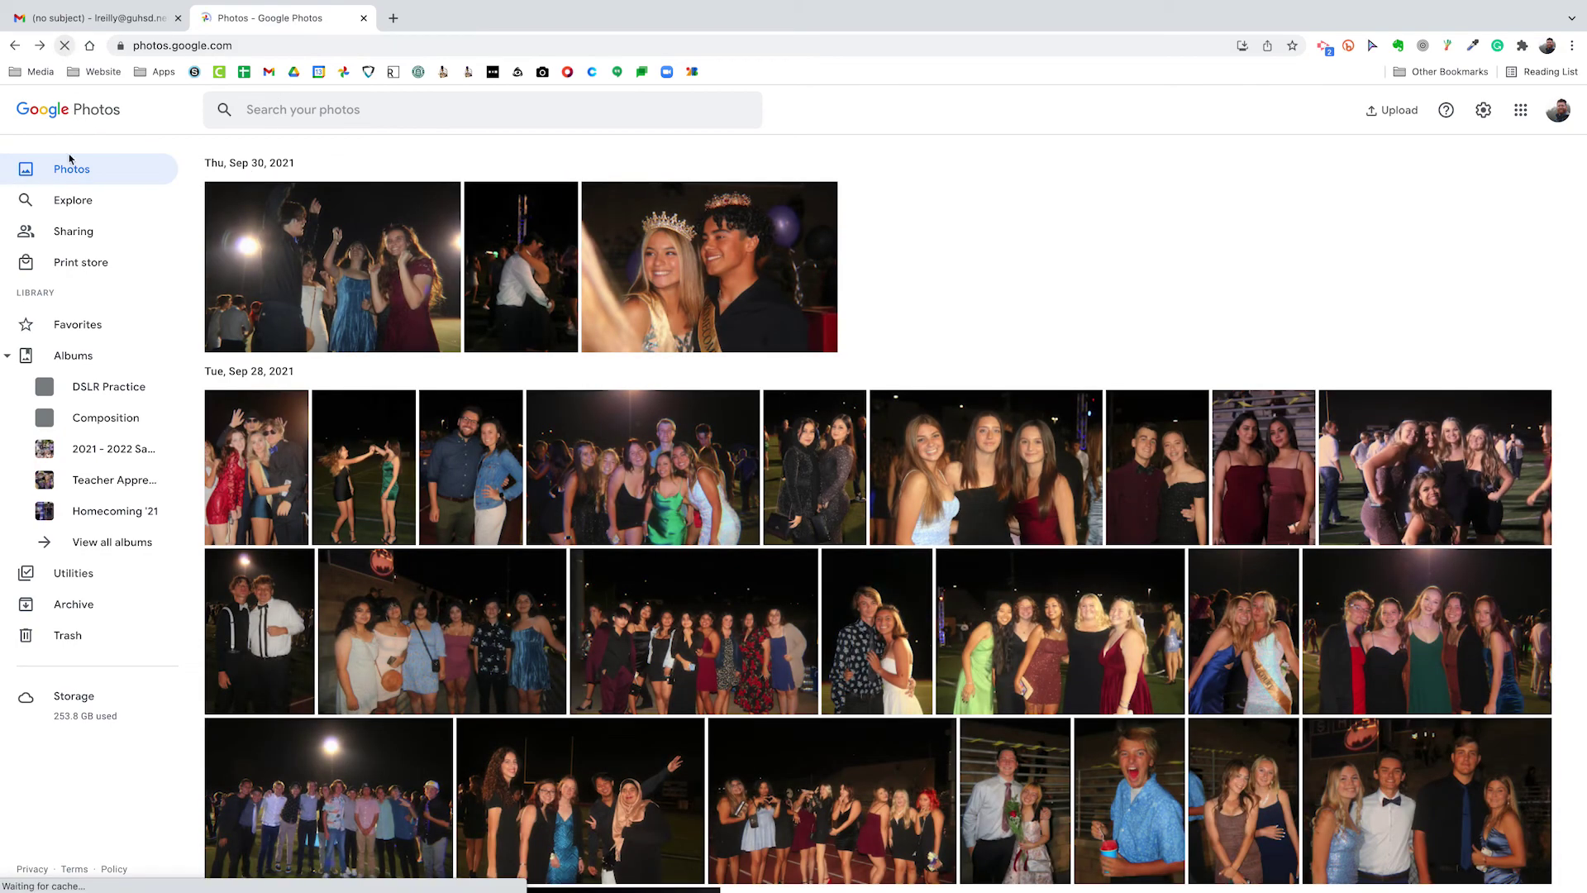
Step: Create a new album from the Albums page and title it 'Sample'
left_click(77, 172)
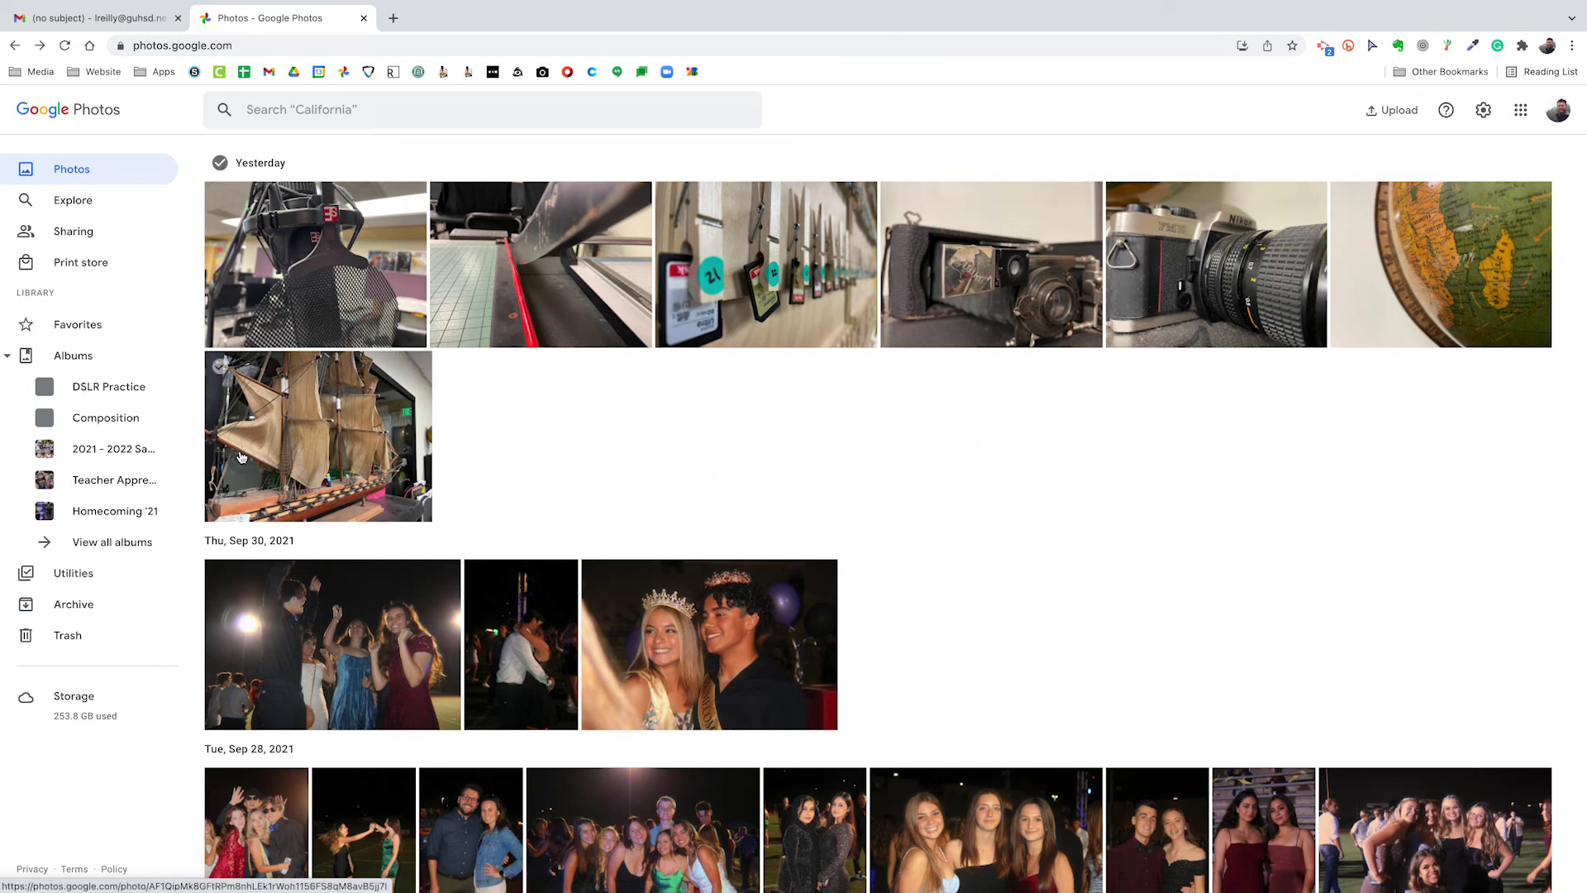
left_click(41, 357)
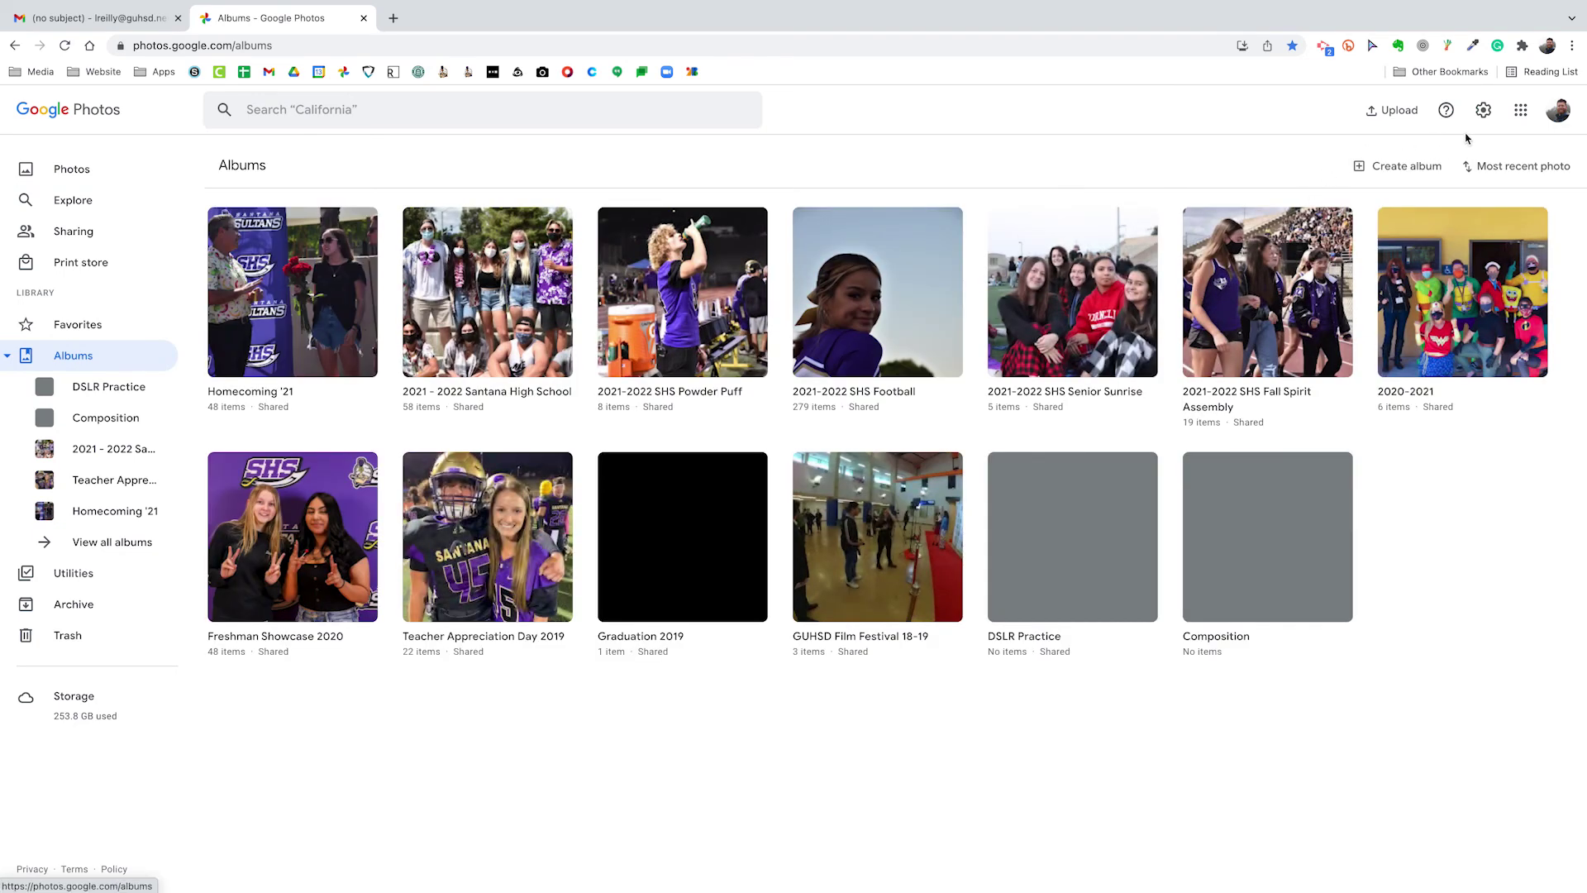
left_click(1401, 169)
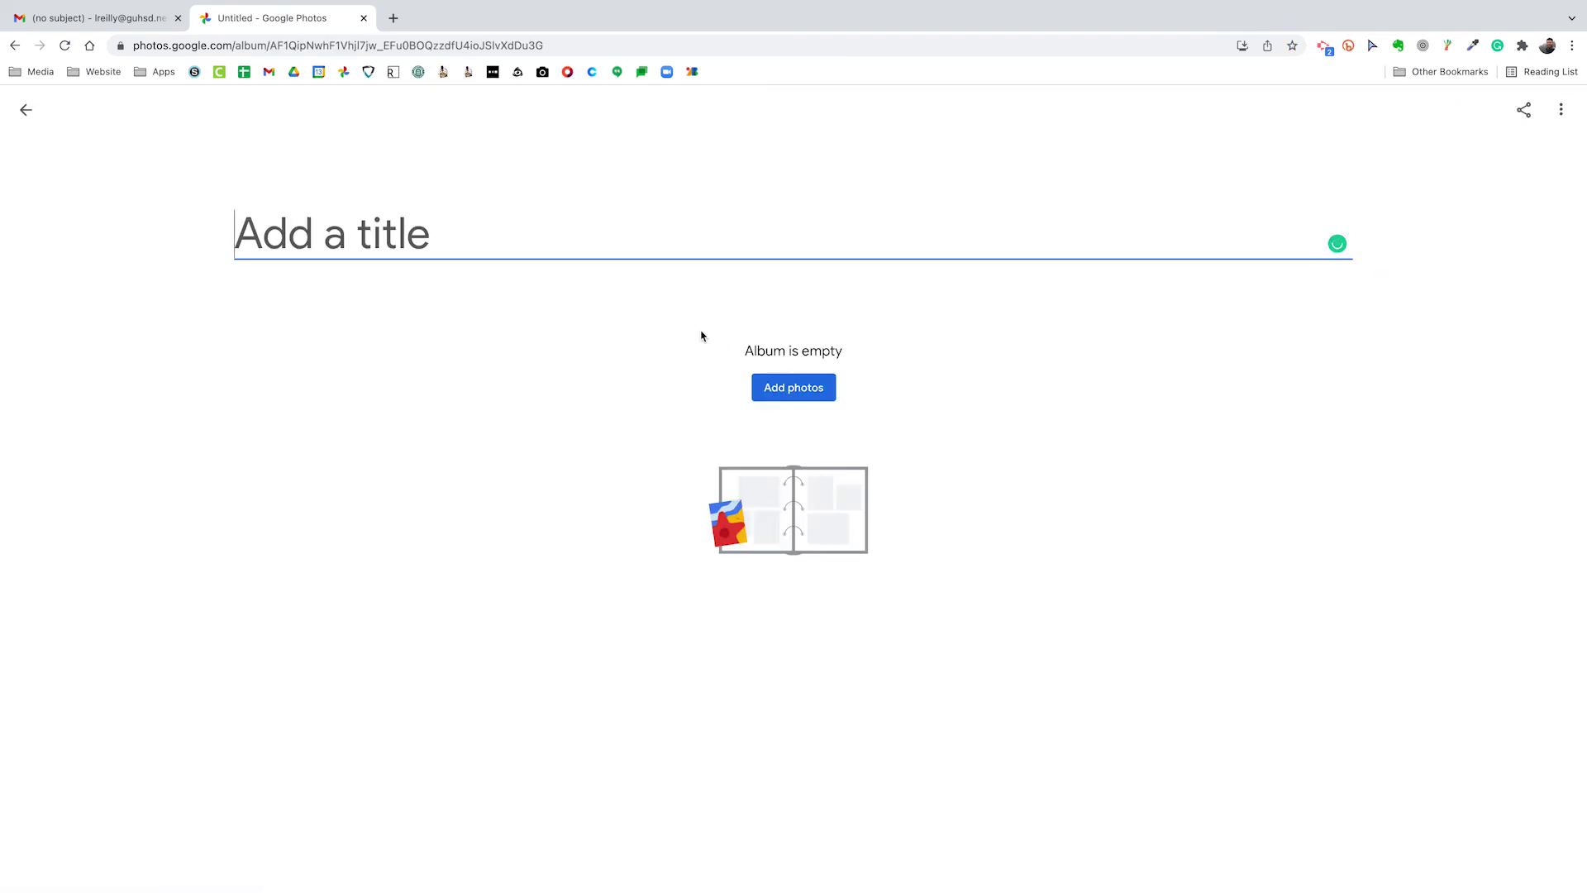
type("Sample")
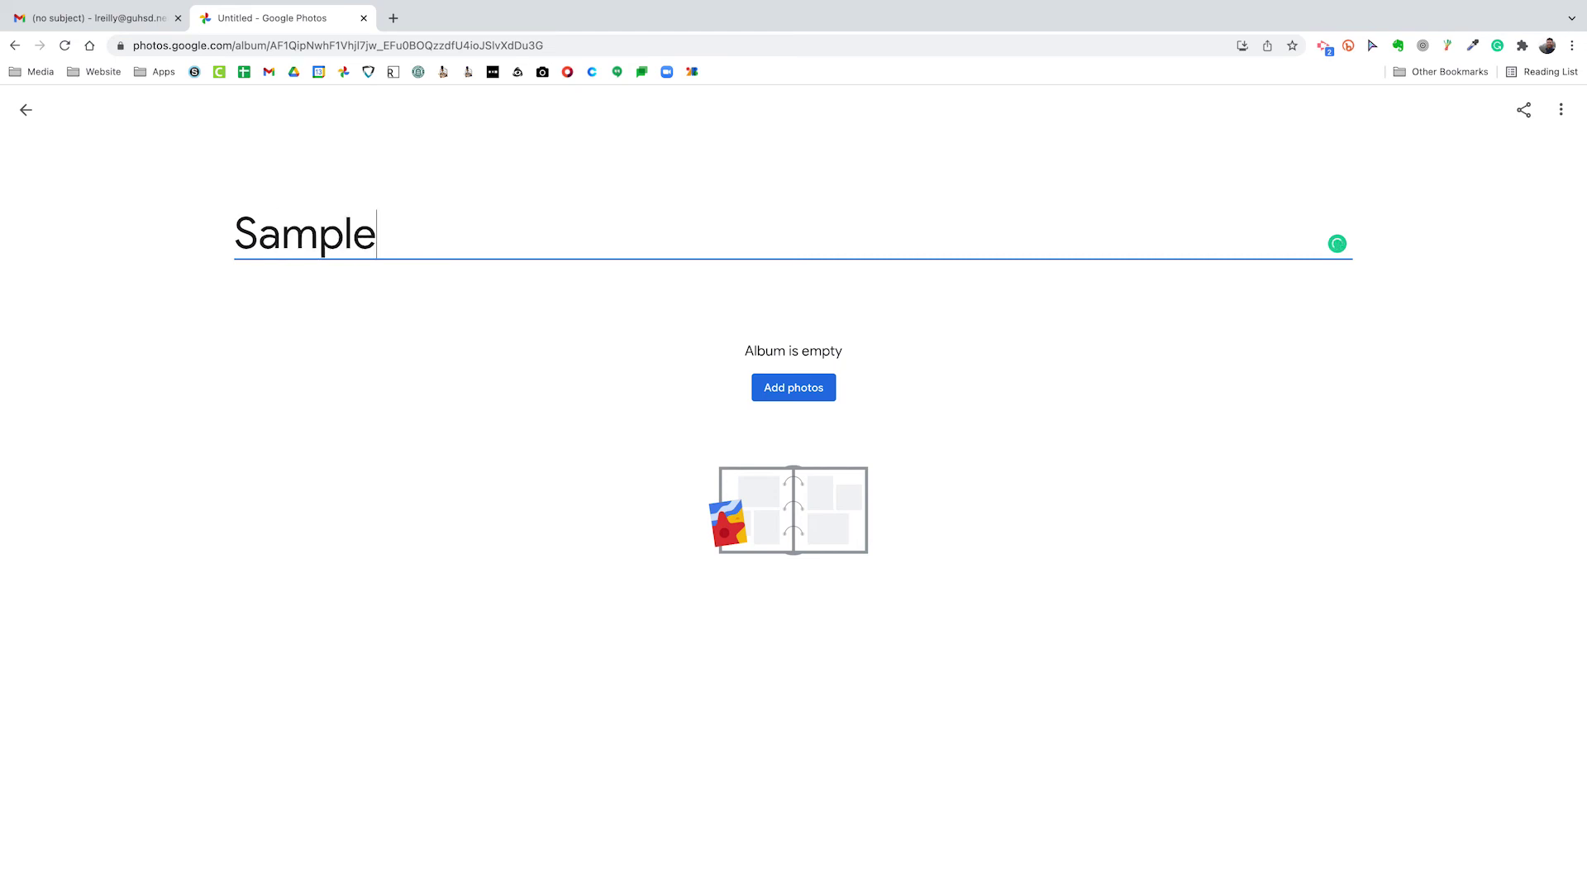
Step: Add the microphone, paper cutter, clothespins and remaining Yesterday photos, seven in all, to Sample
left_click(796, 390)
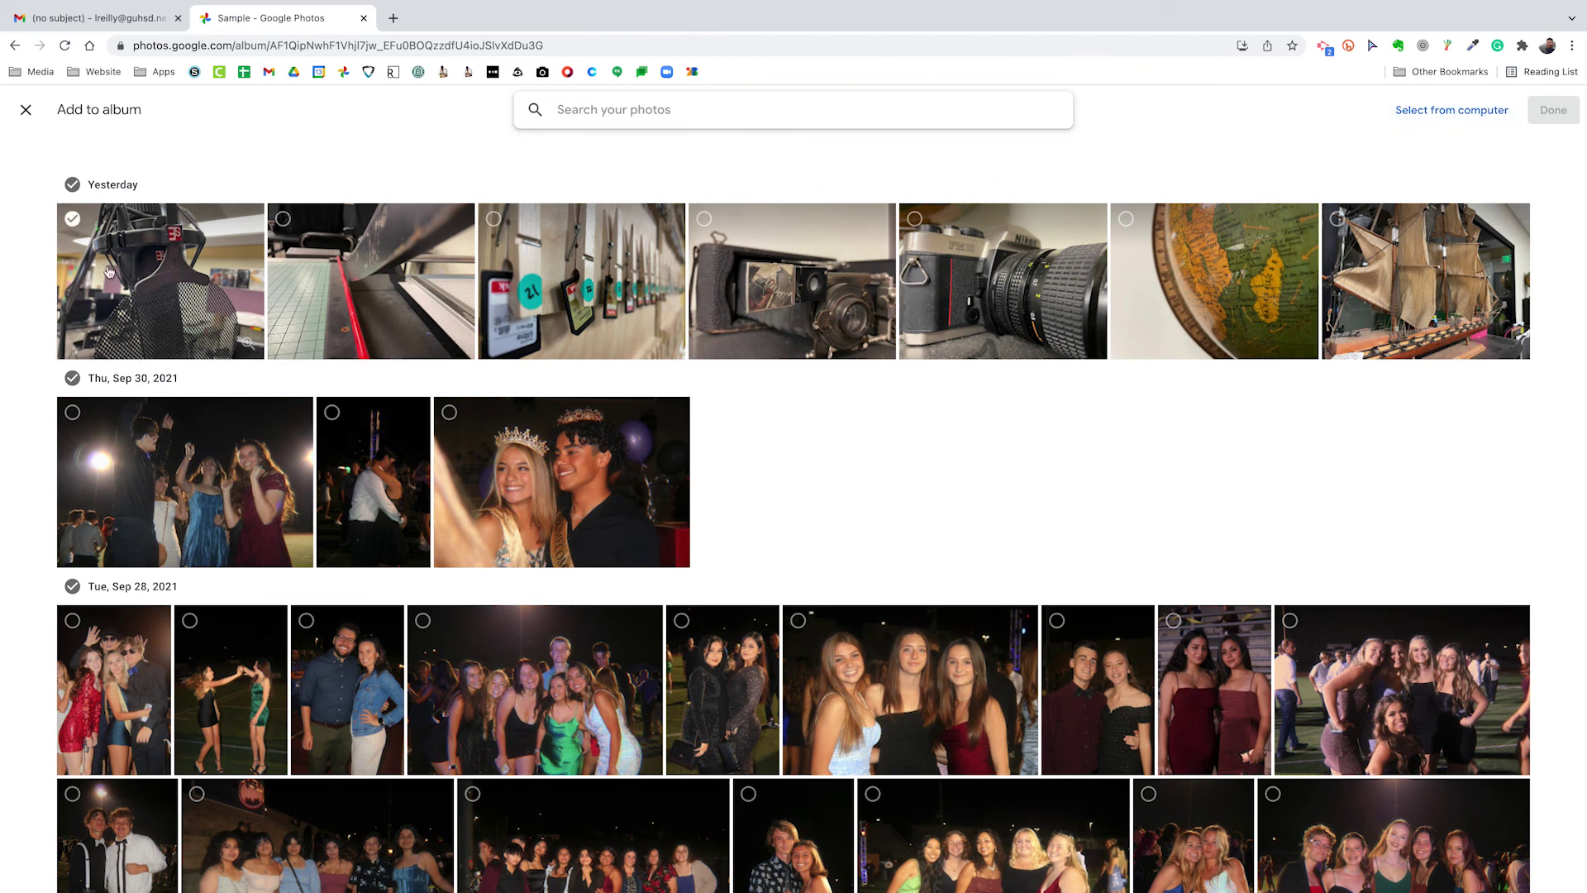
left_click(73, 221)
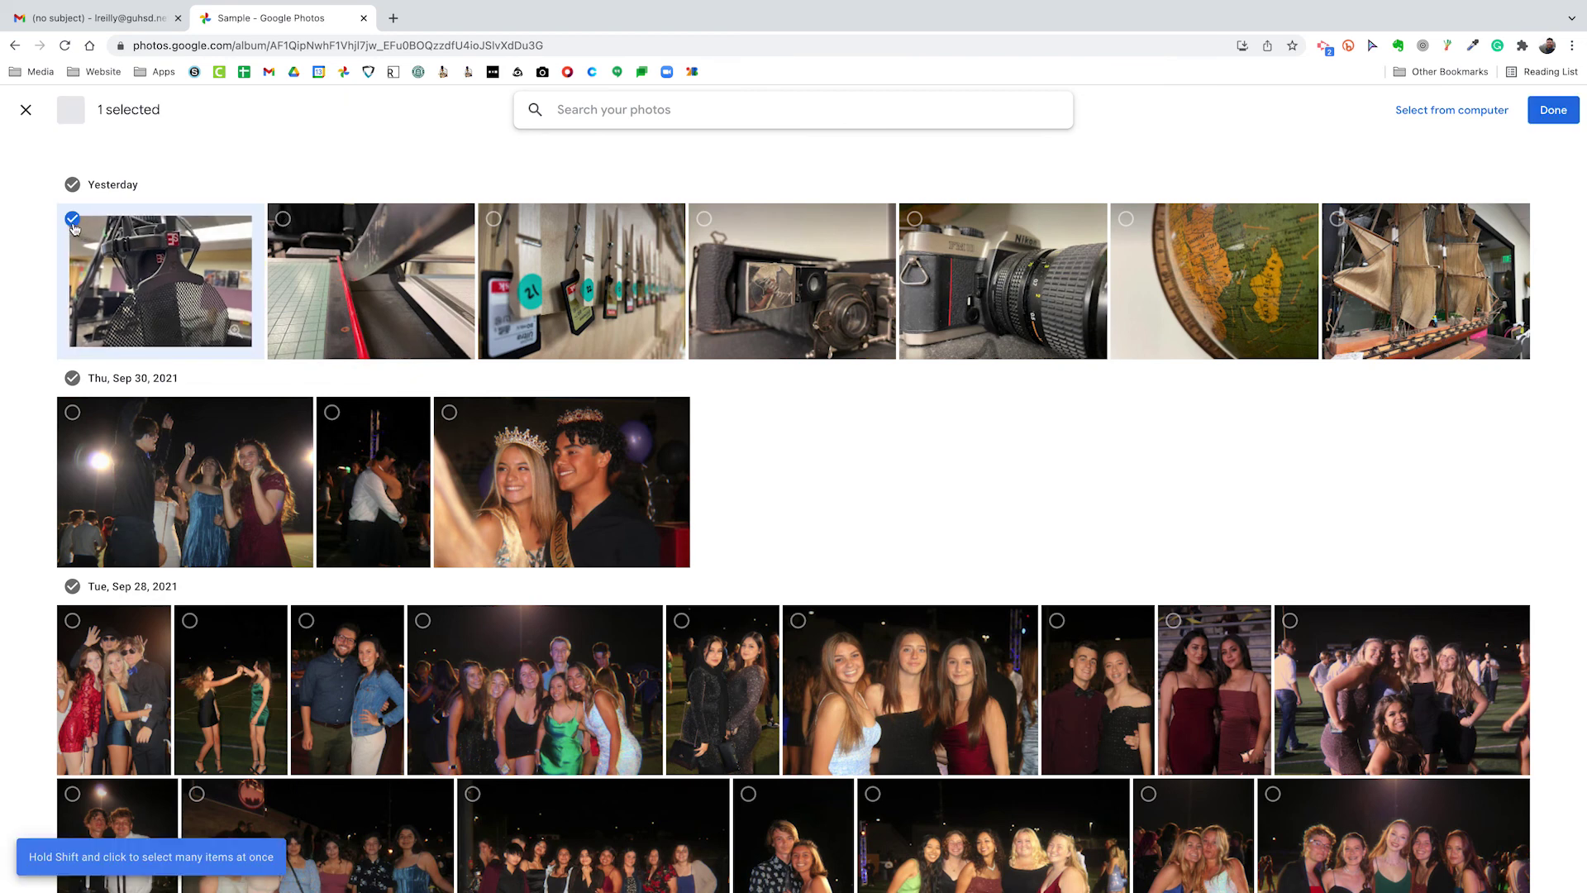
left_click(284, 220)
left_click(494, 223)
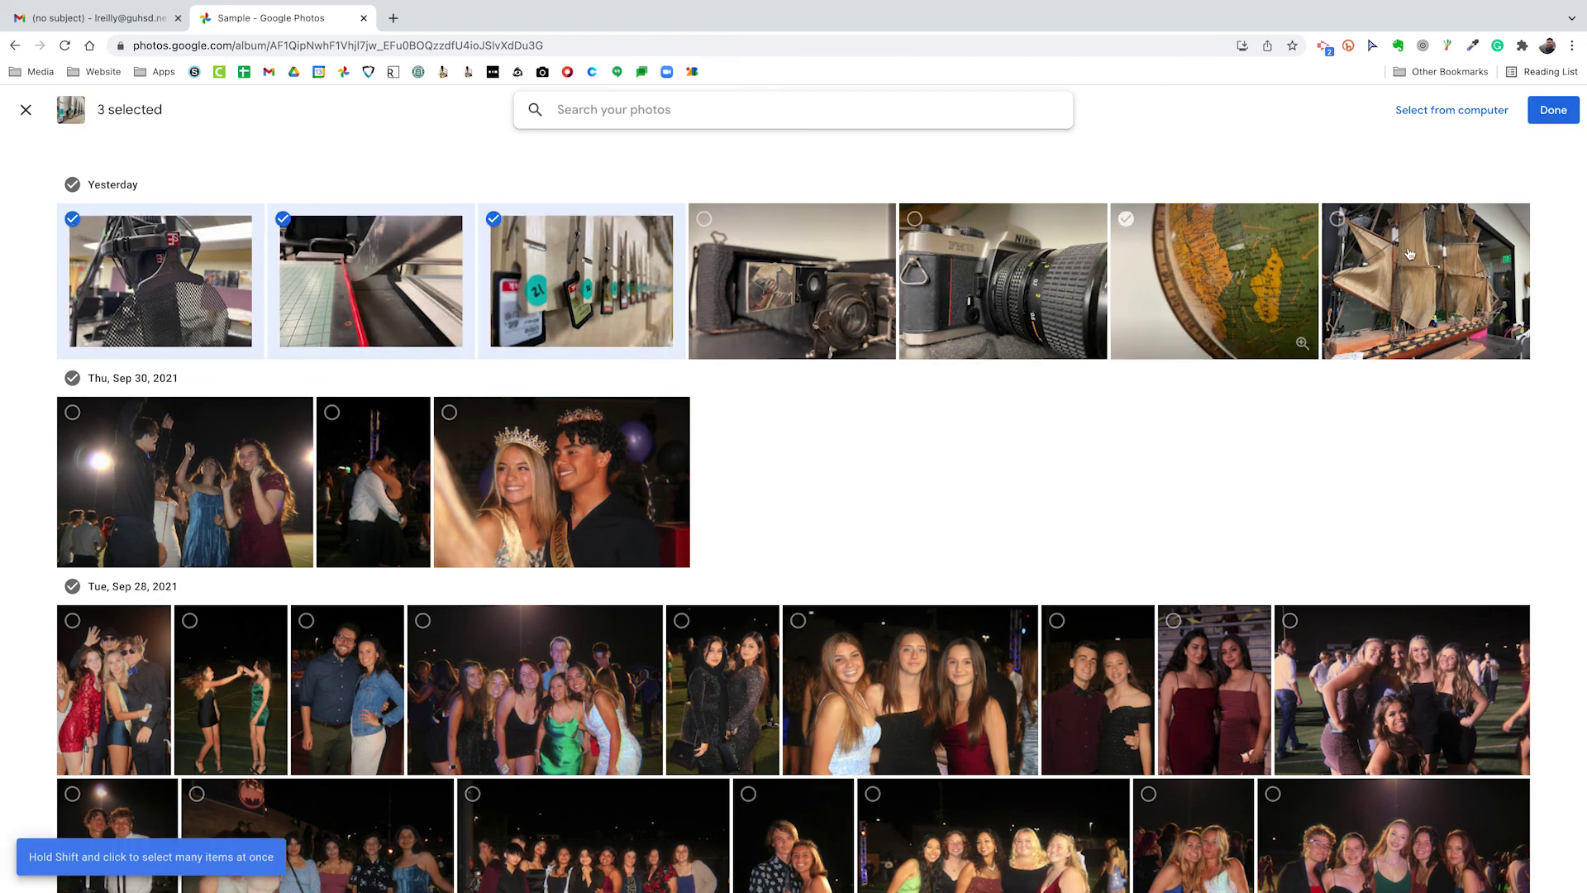
left_click(1362, 241, "shift")
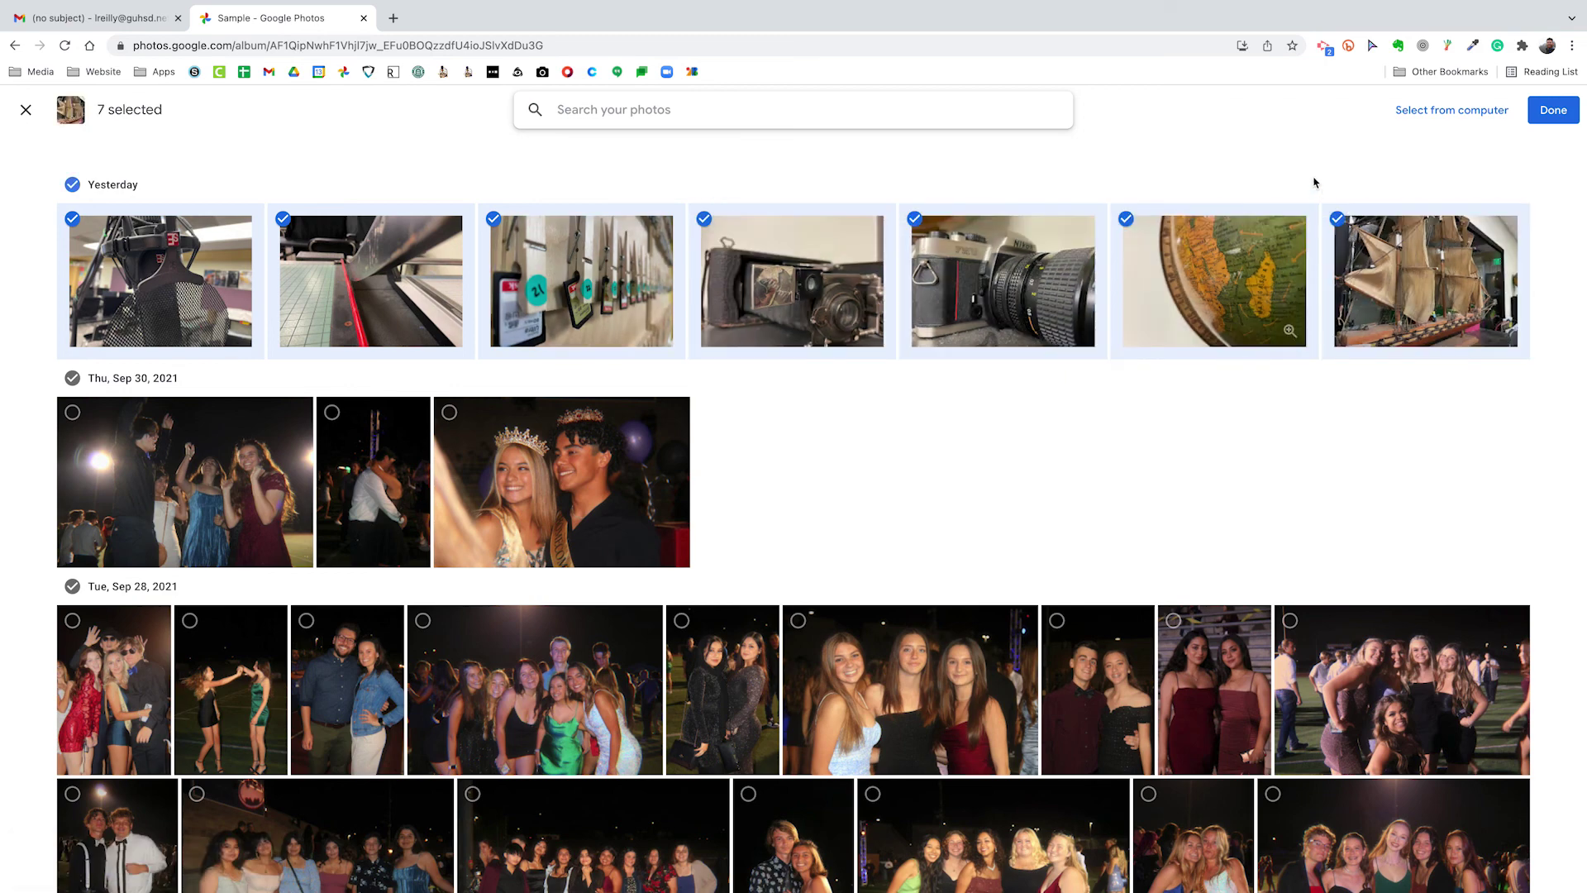
left_click(1551, 124)
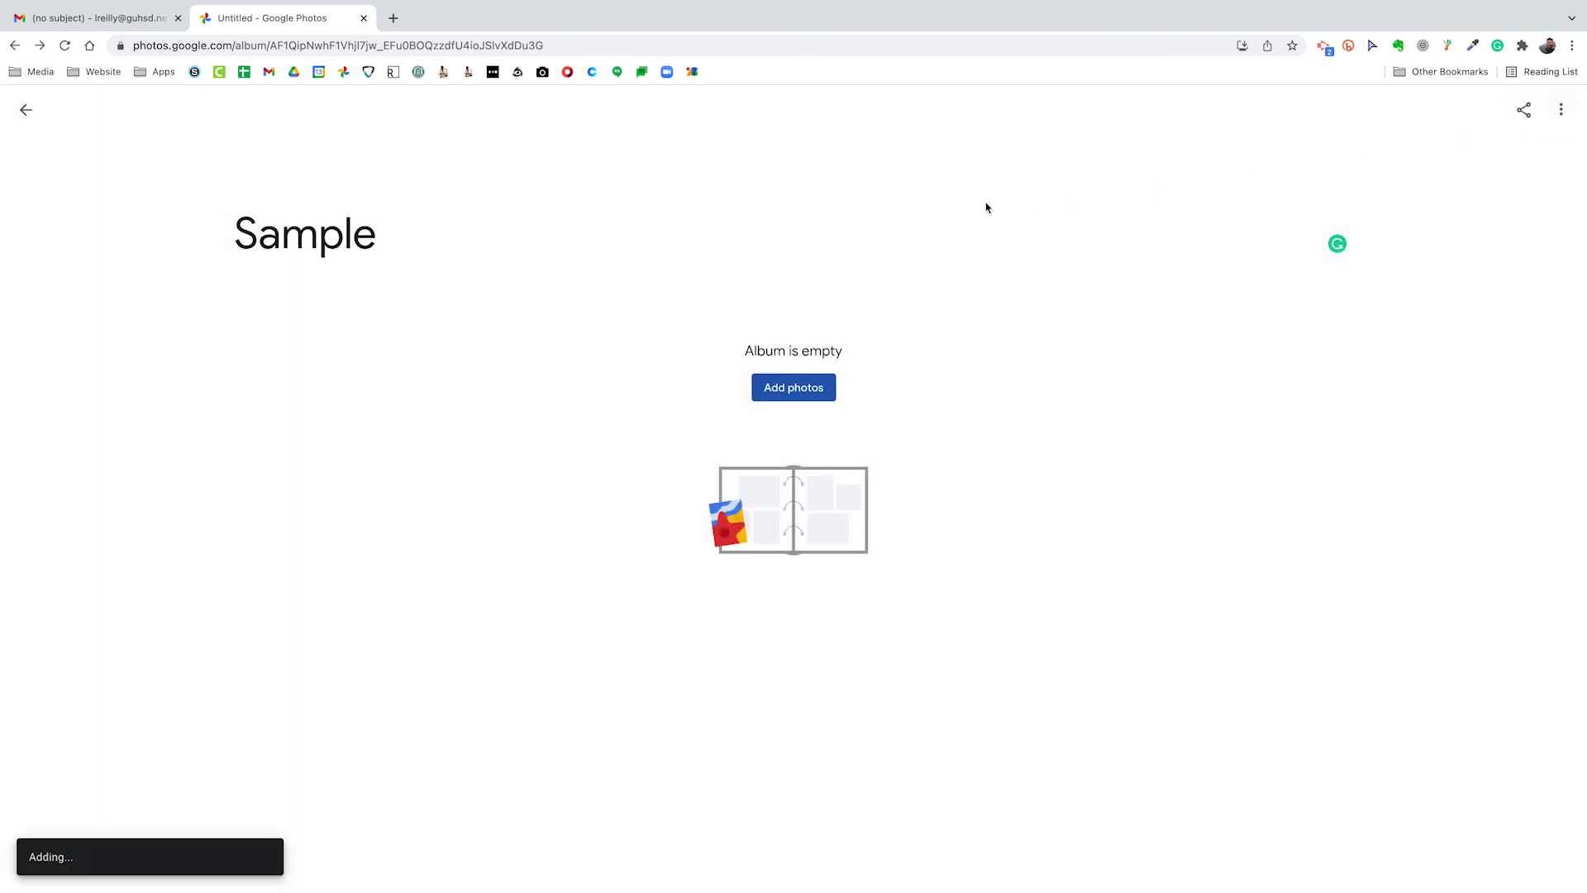
Step: Scroll through the Sample album to review its seven photos, including the ship model, globe and cameras
scroll(747, 236, "down", 3)
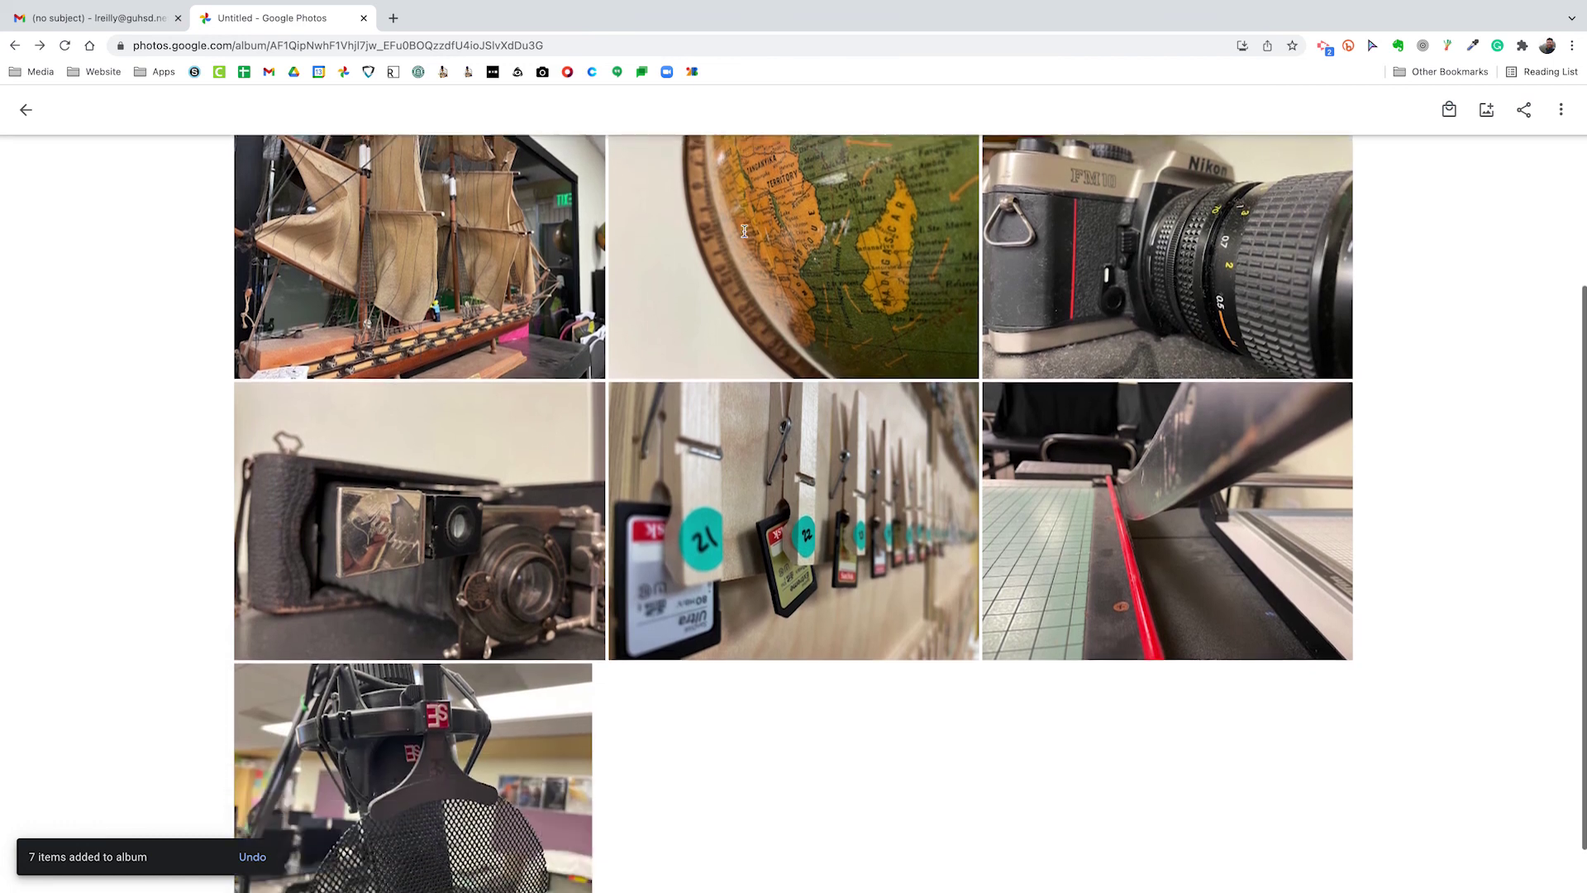
scroll(793, 473, "up", 2)
scroll(794, 470, "up", 2)
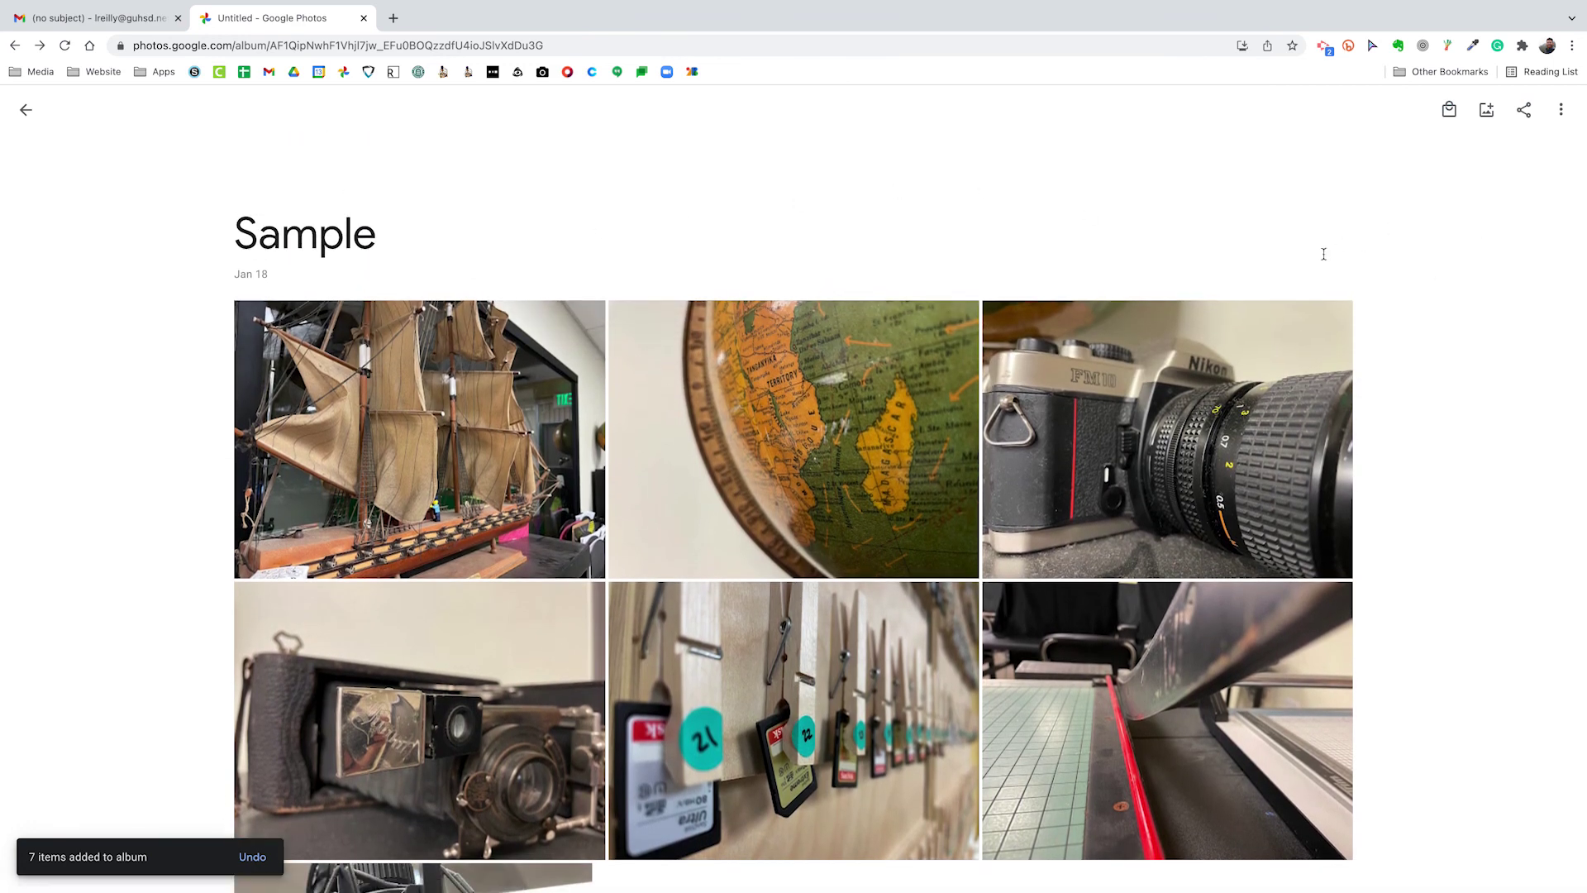
scroll(1237, 538, "down", 2)
scroll(1236, 538, "up", 2)
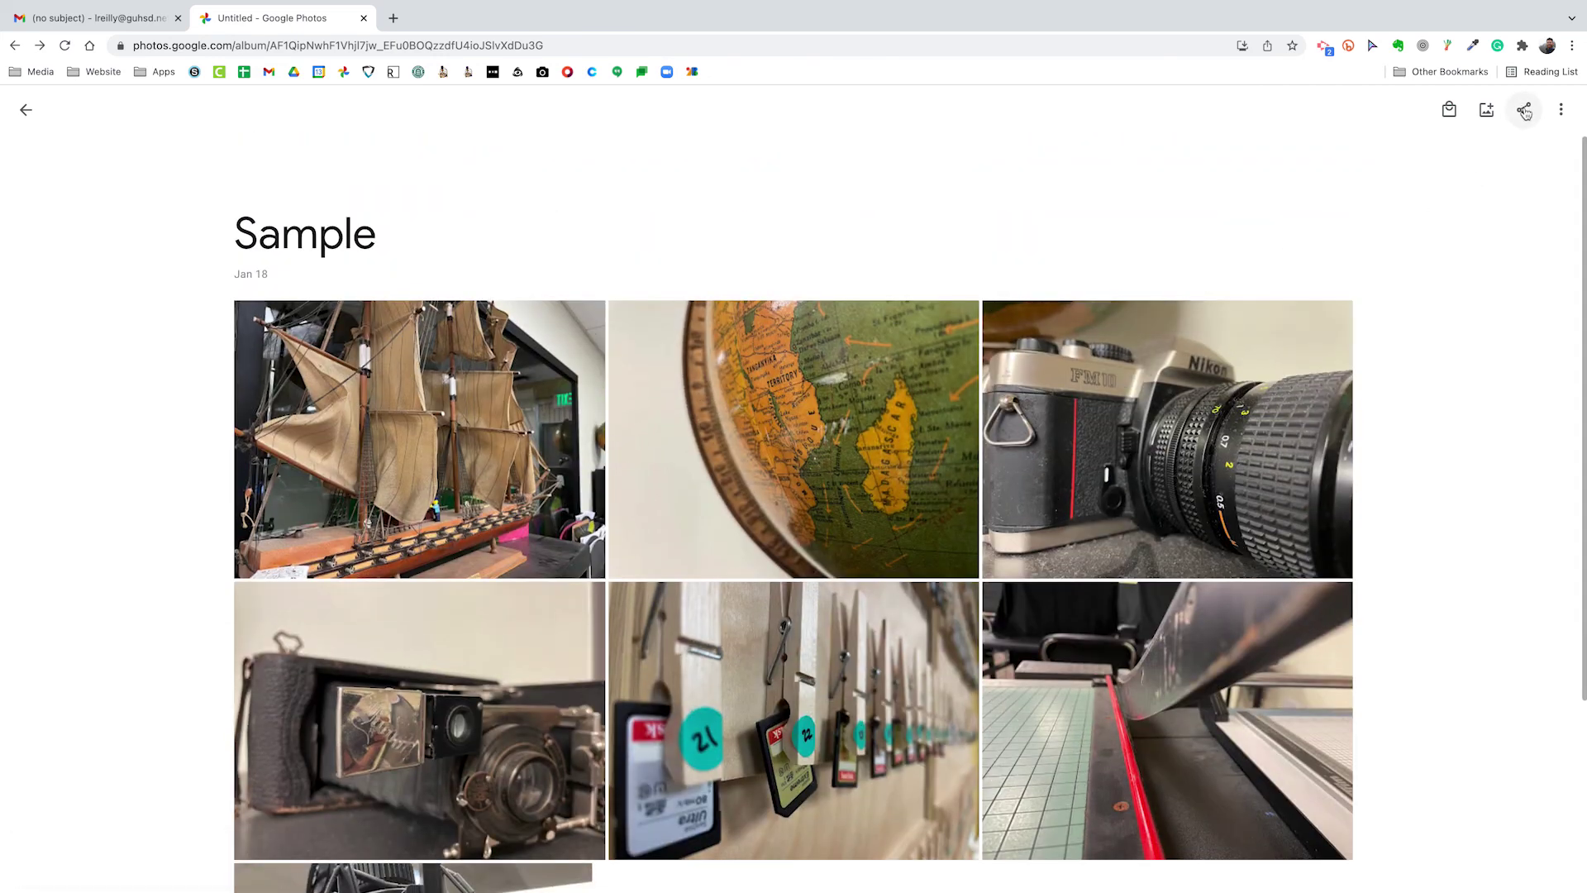
scroll(1524, 112, "up", 5)
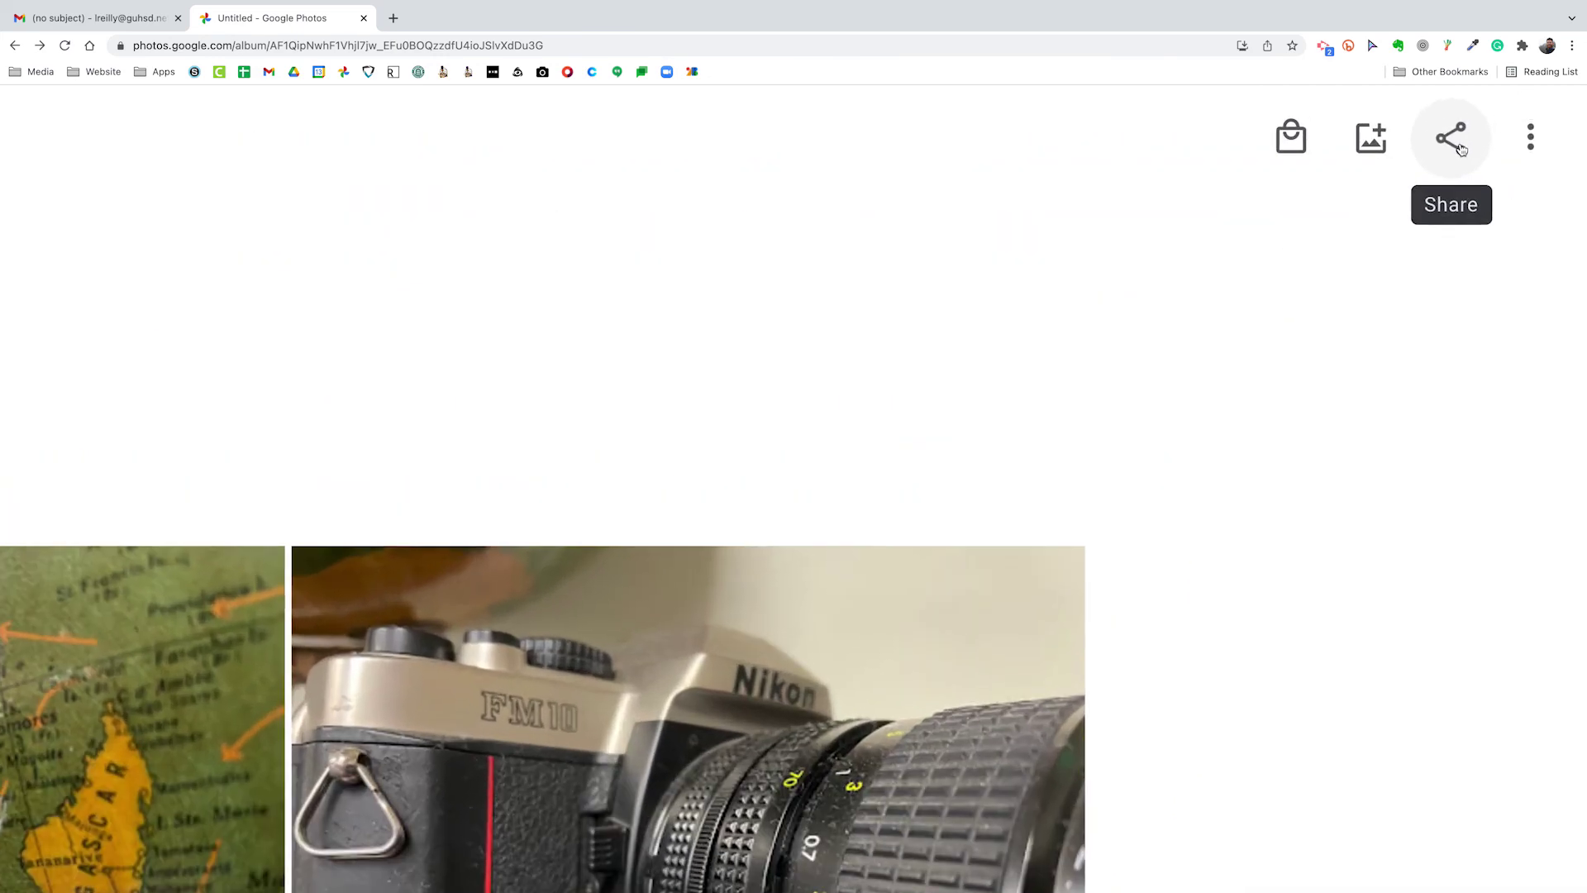
scroll(1459, 142, "down", 5)
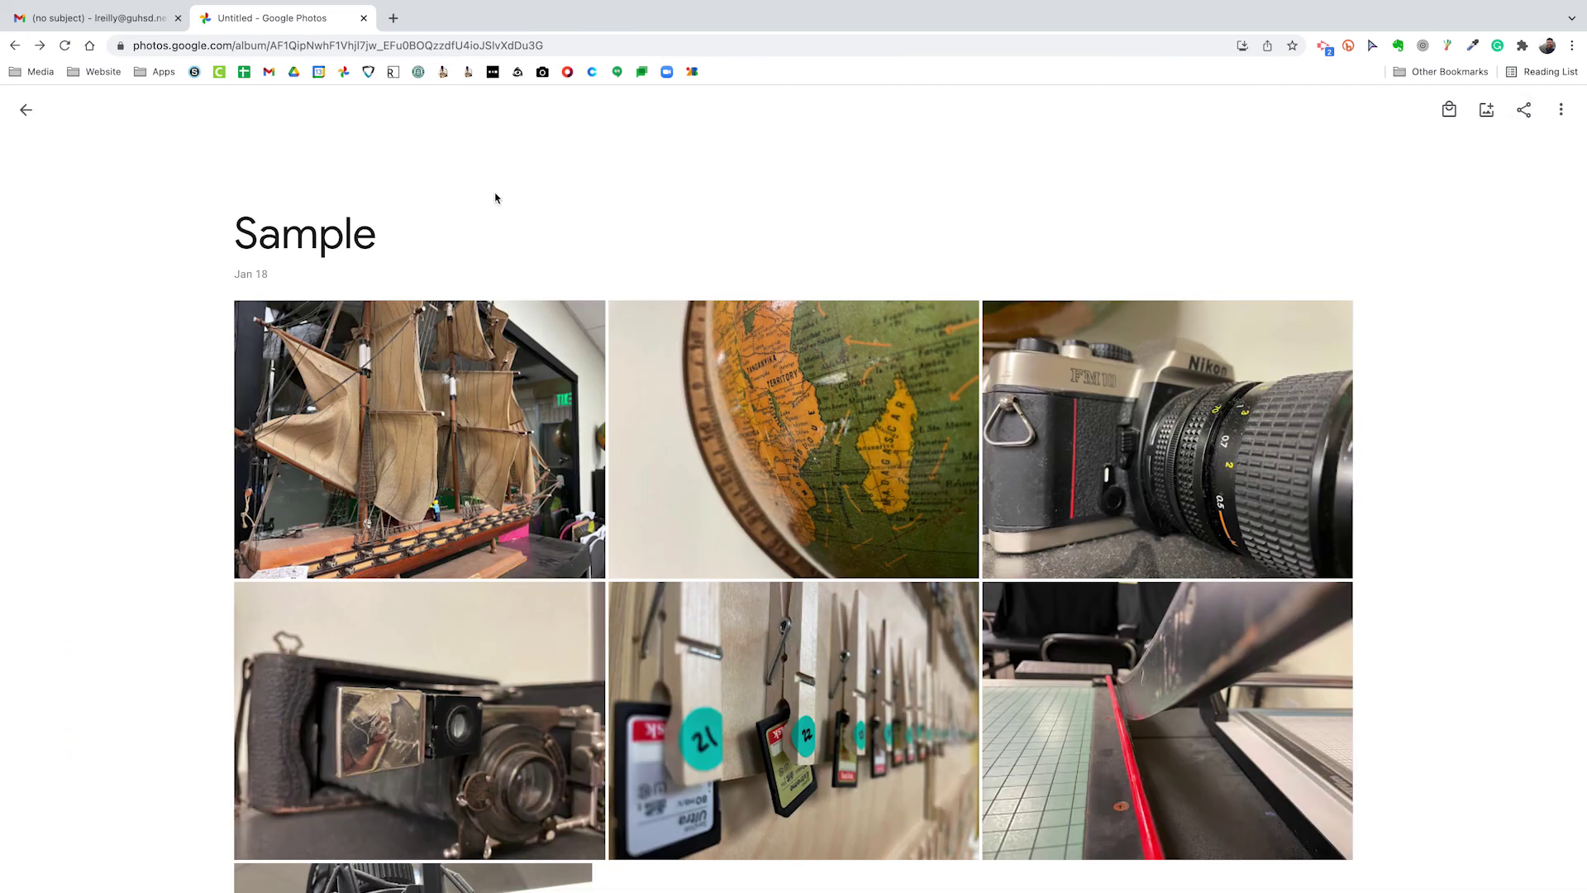